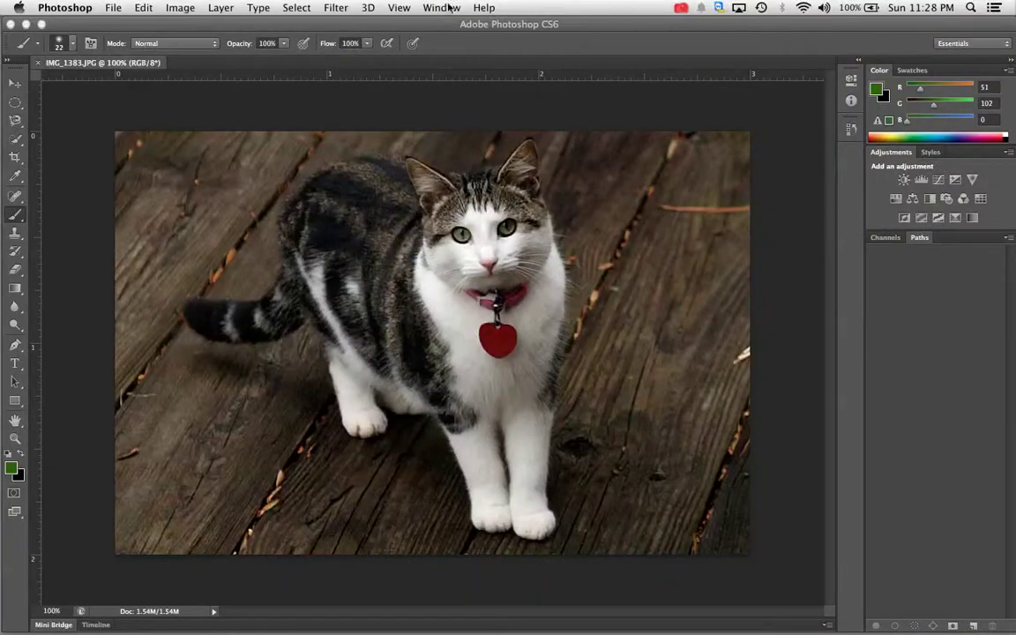
Display the Layers panel in the workspace
left_click(439, 8)
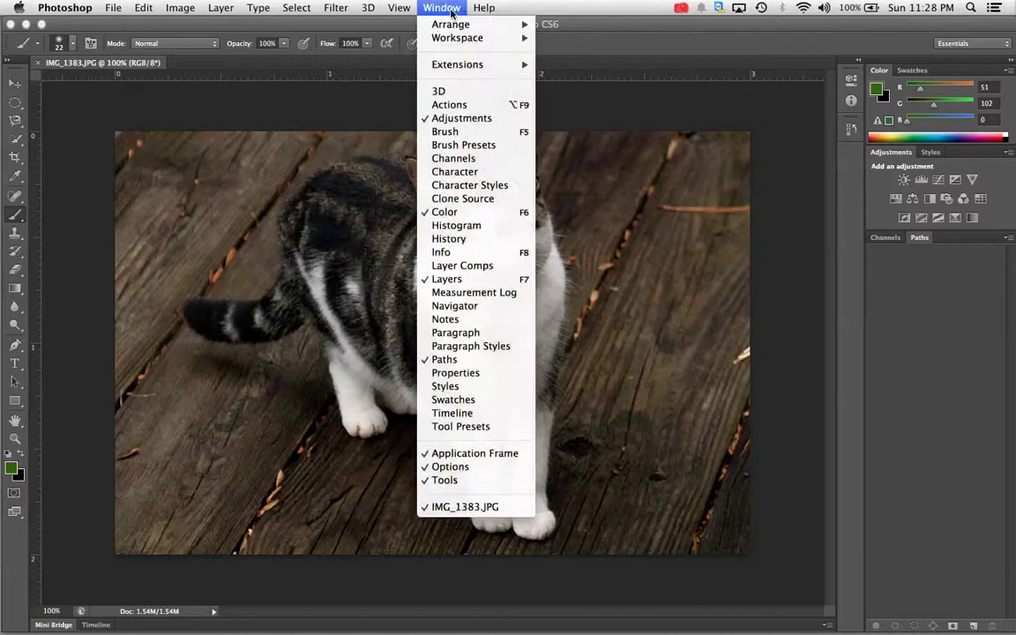
left_click(503, 279)
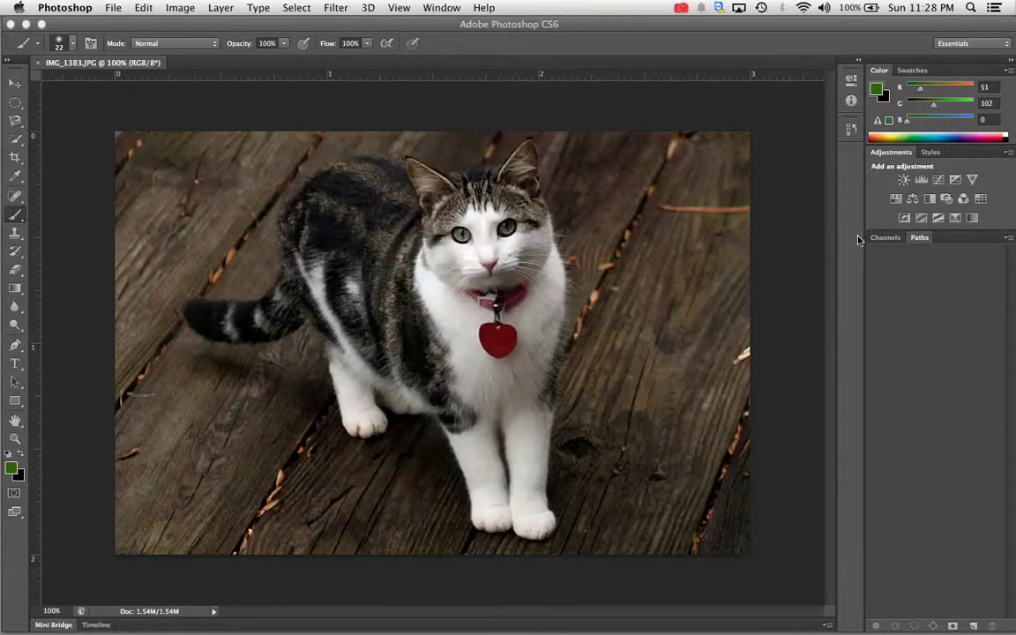
key("F7")
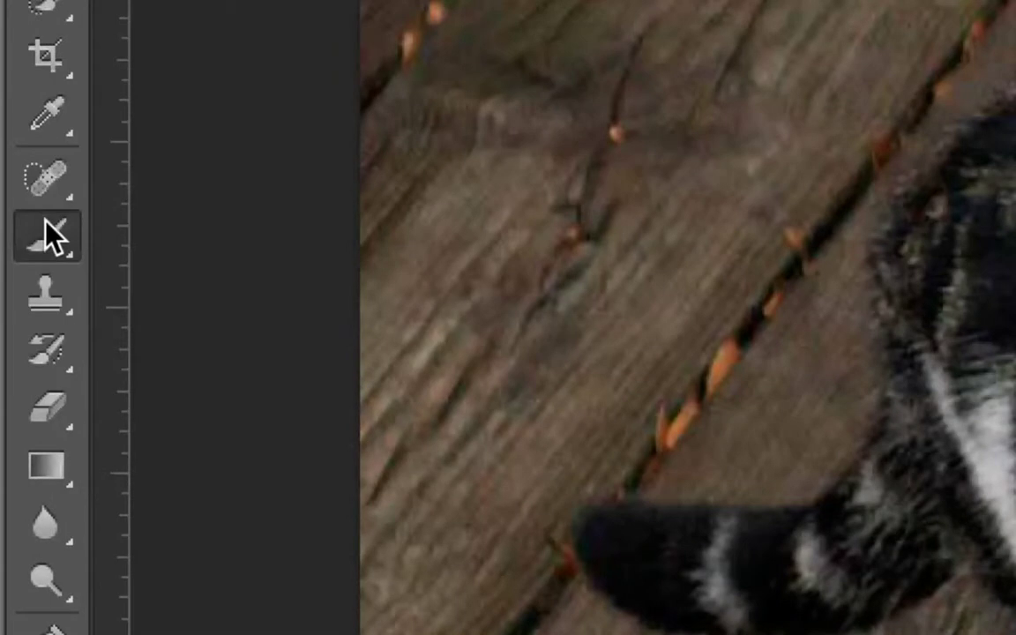
Activate the Color Replacement Tool and convert the cat photo's color mode to CMYK Color
left_click(14, 211)
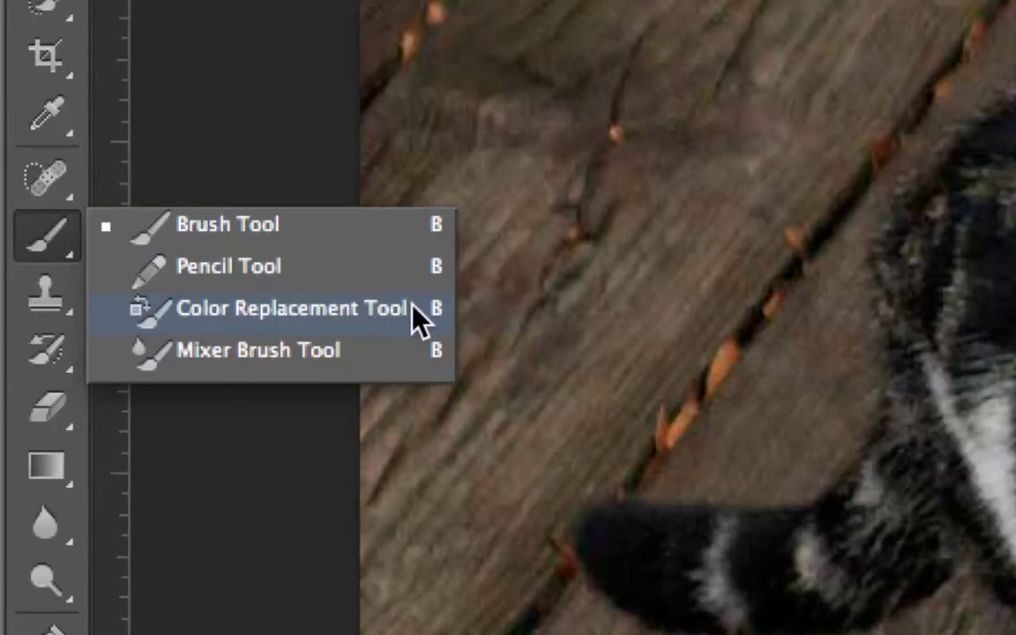
left_click(150, 318)
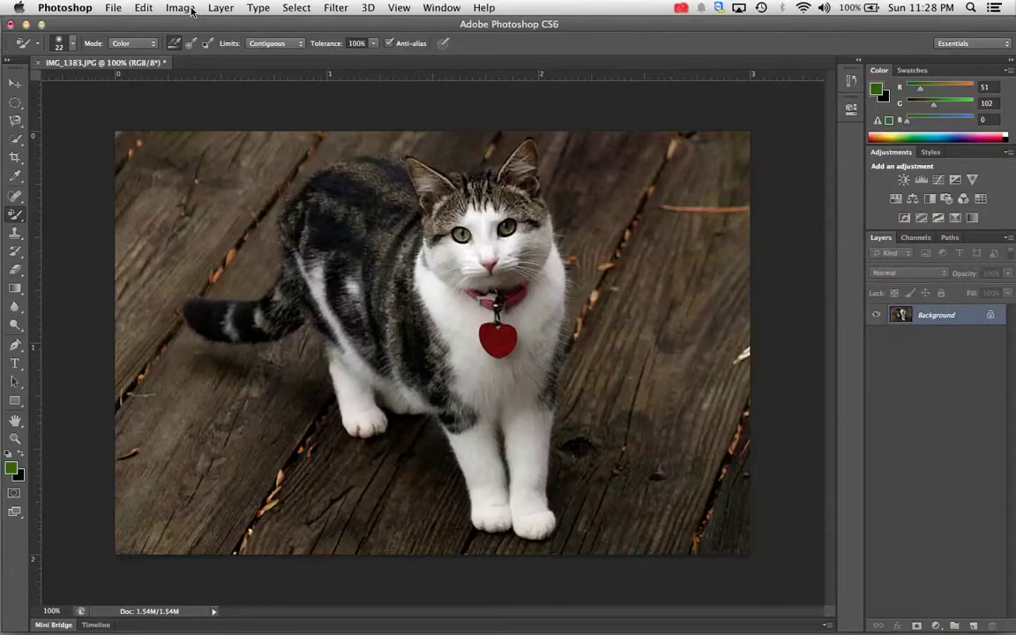
left_click(192, 11)
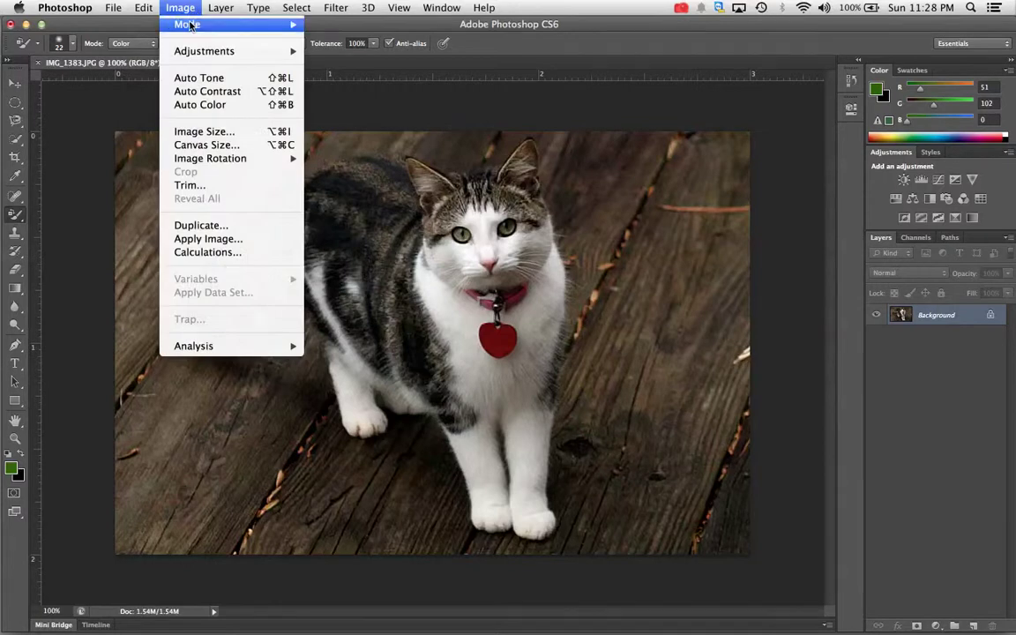
mouse_move(185, 24)
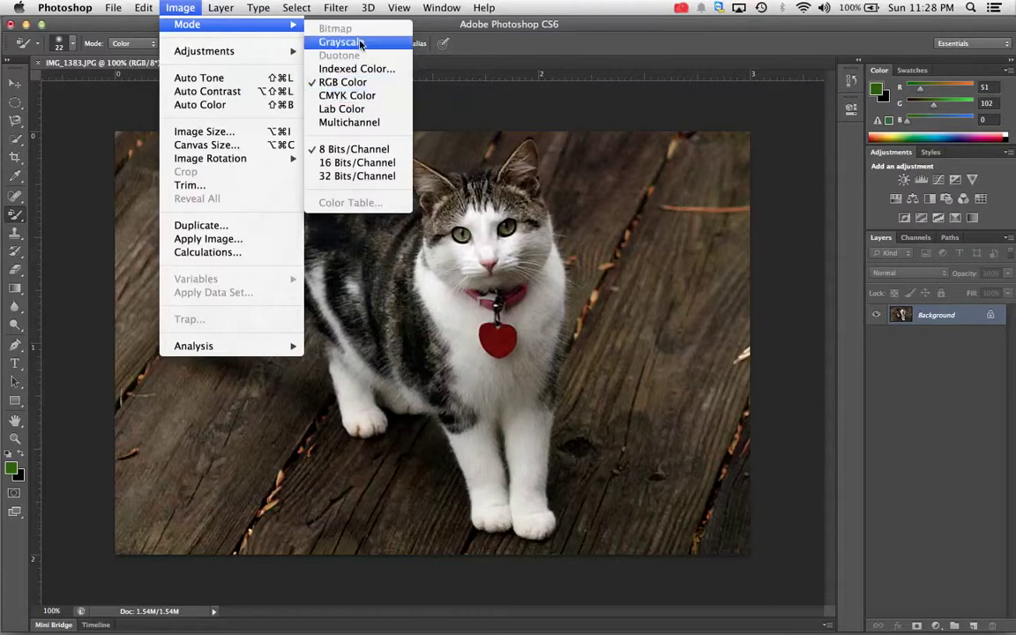
left_click(348, 99)
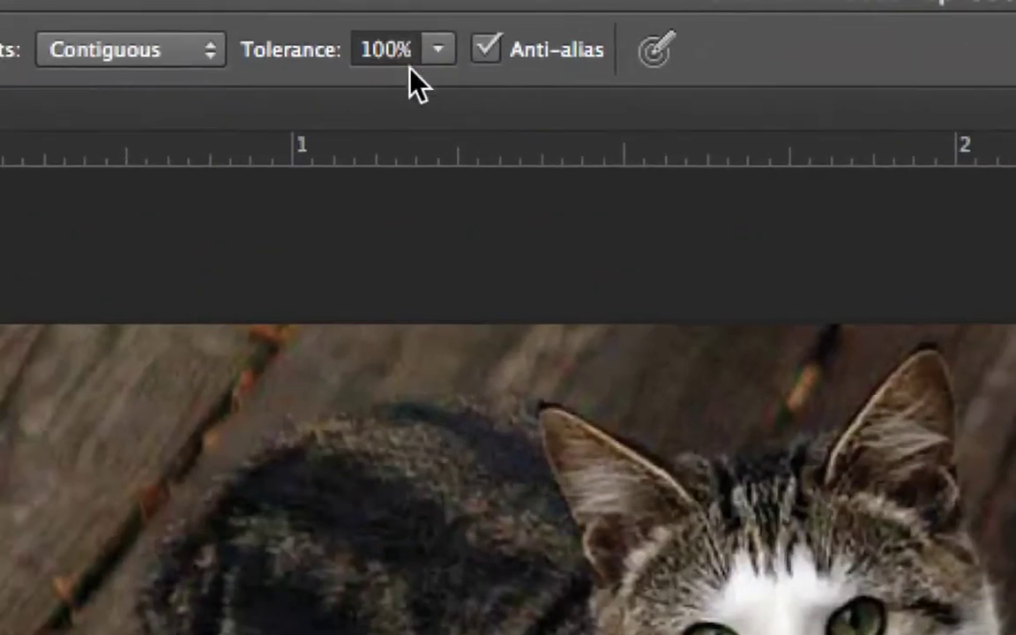
Set the Color Replacement Tool's tolerance to 30%
left_click(434, 51)
left_click_drag(356, 87, 295, 91)
left_click(304, 40)
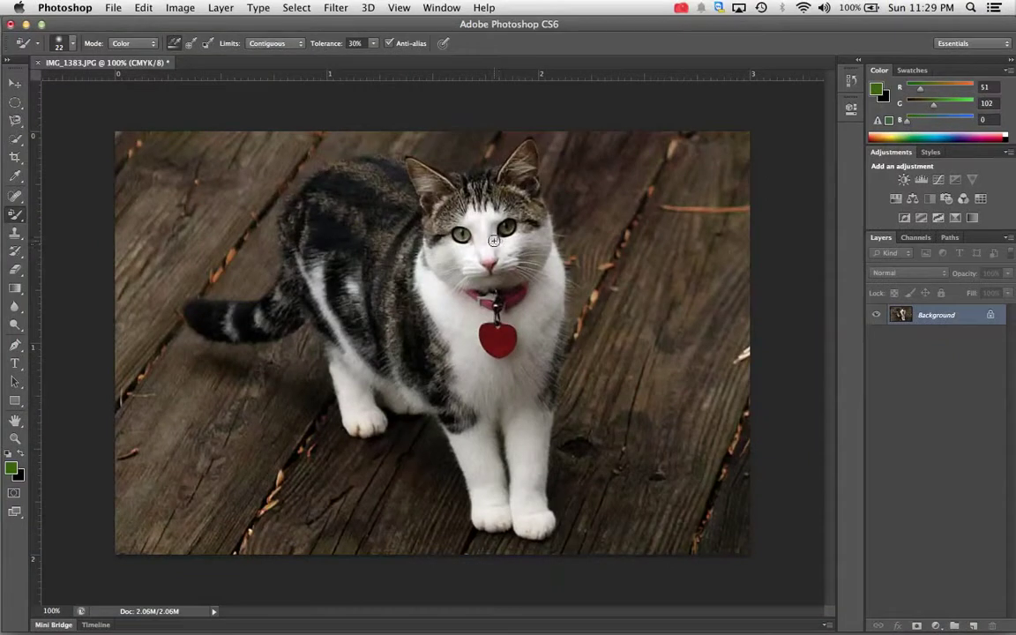
Set the foreground color to the bright blue 0066ff
scroll(504, 234, "up", 5)
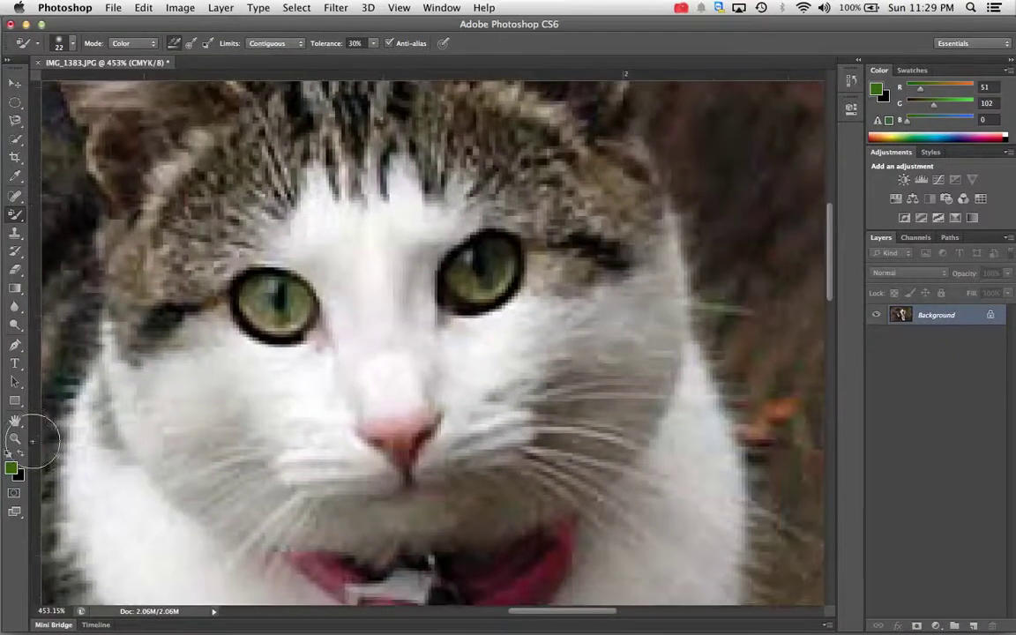
left_click(11, 468)
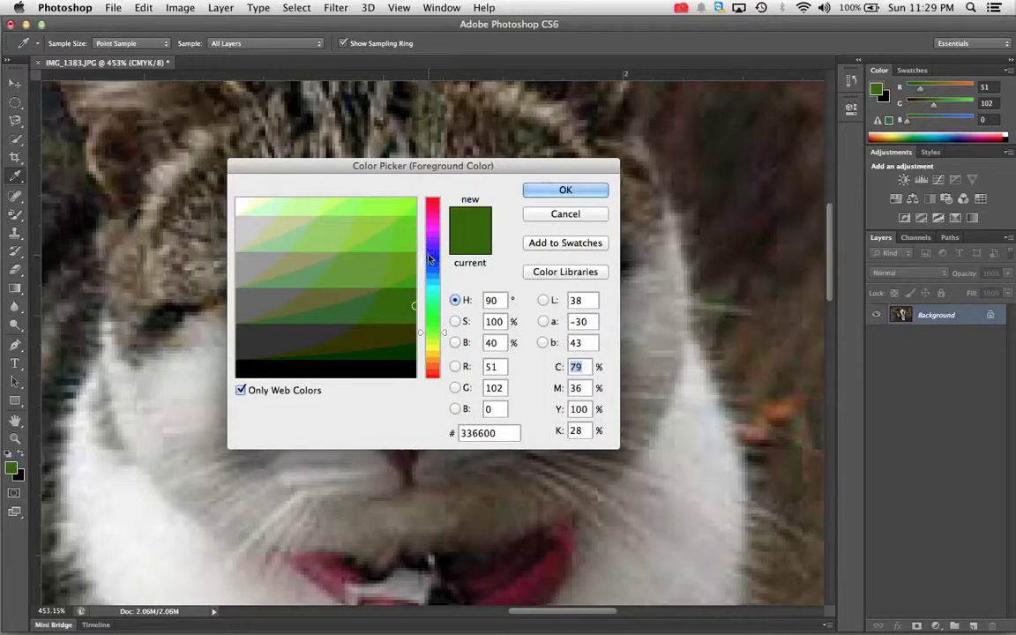
left_click(543, 191)
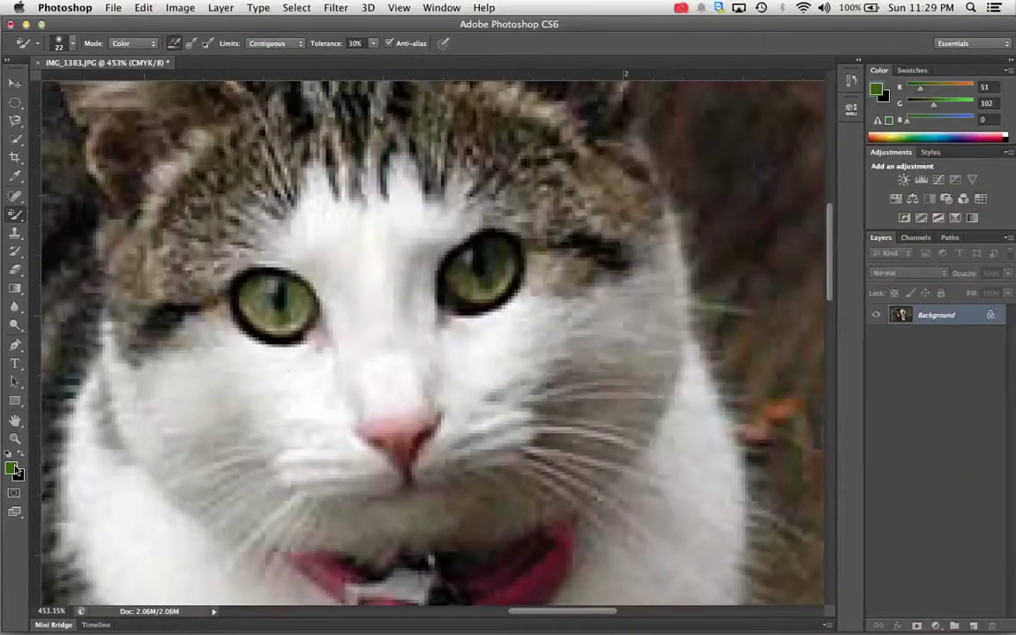
left_click(12, 469)
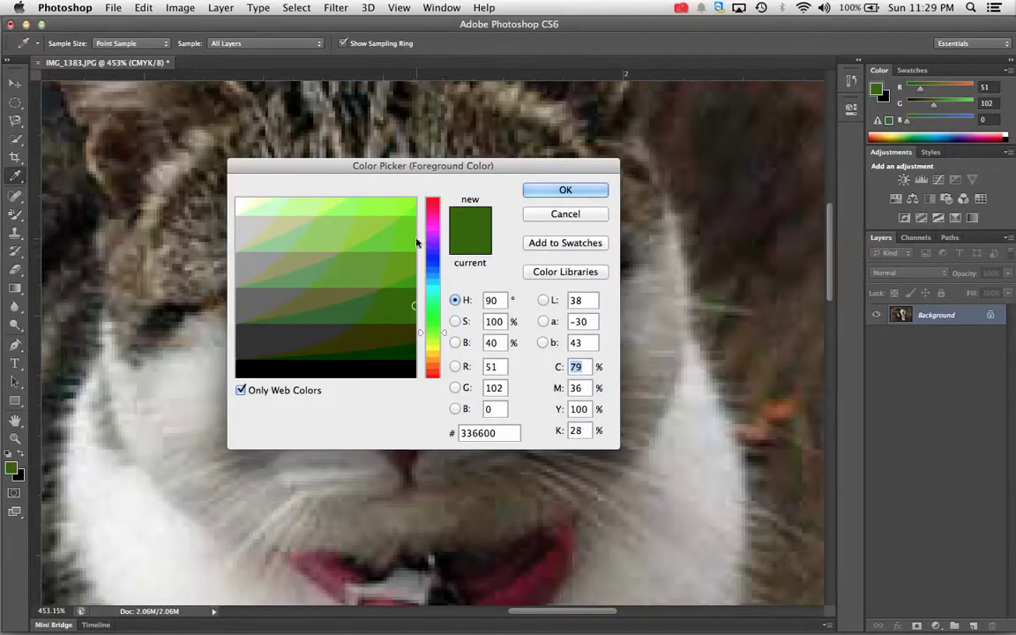
left_click_drag(433, 240, 433, 199)
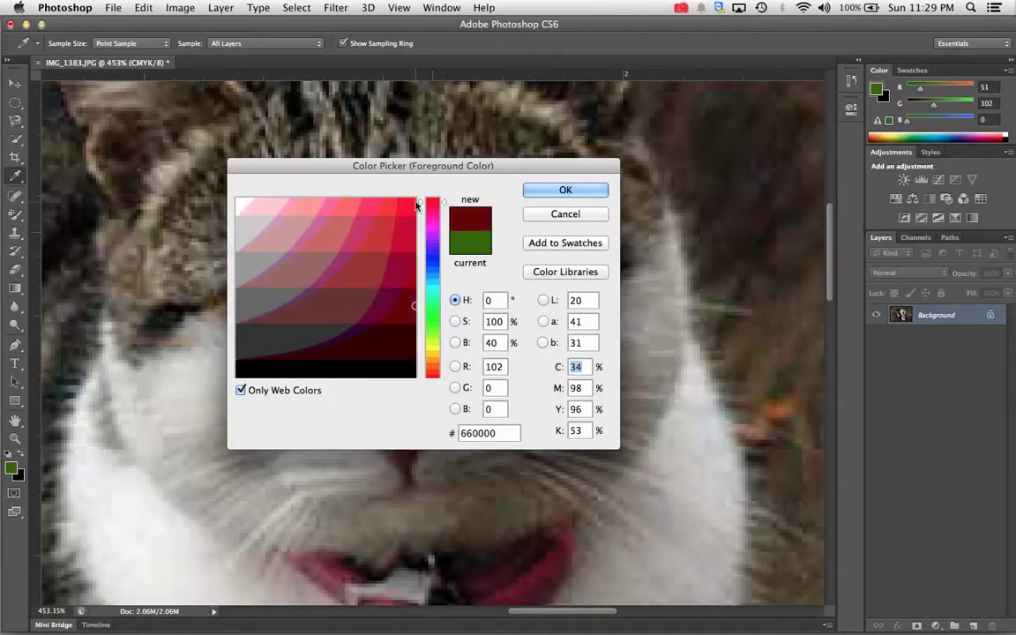
left_click(410, 202)
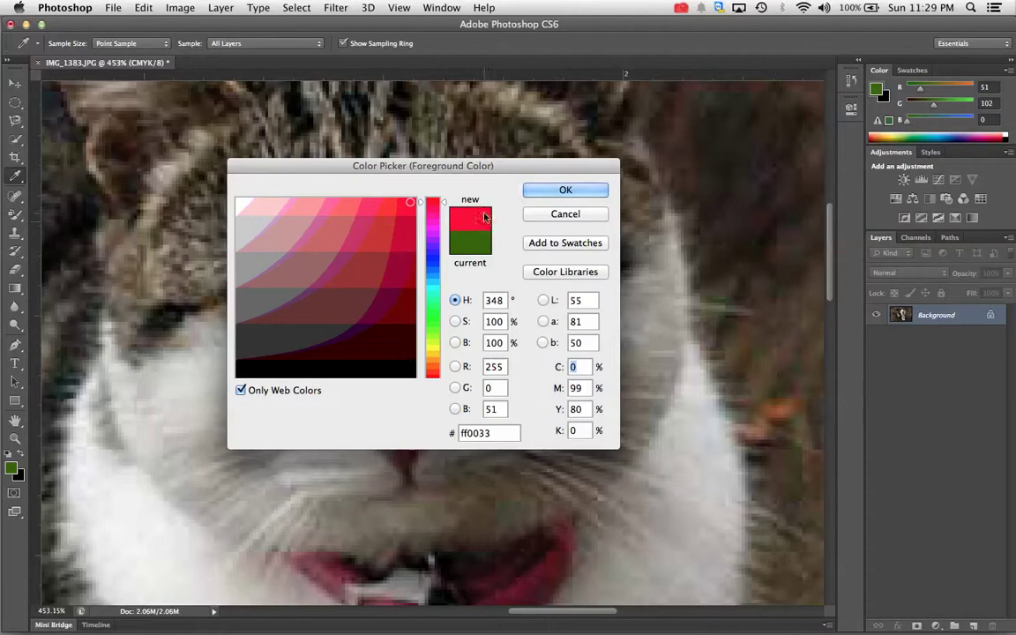
left_click(411, 255)
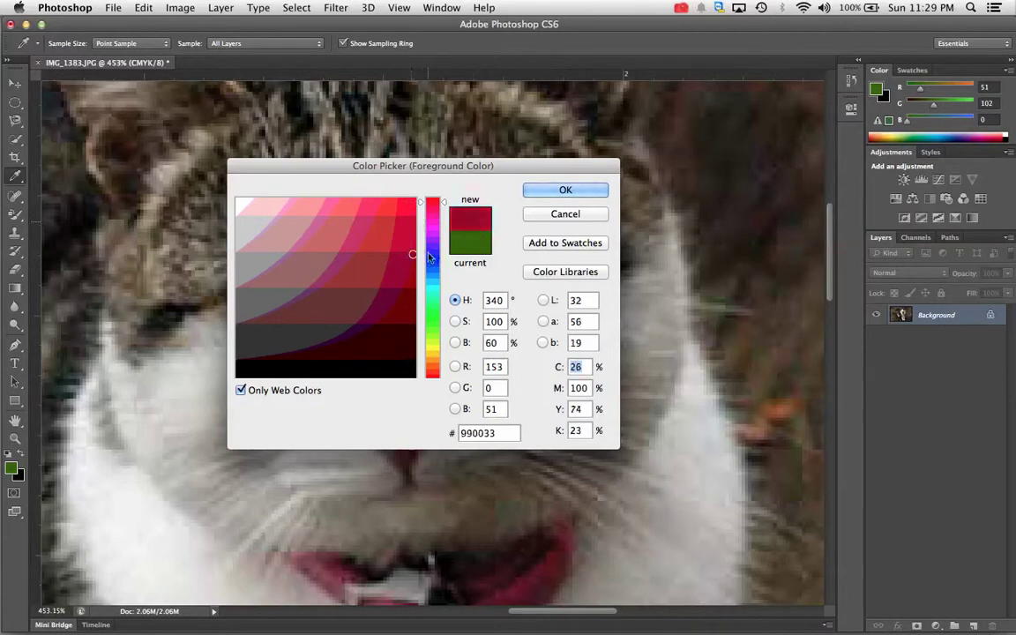
left_click_drag(433, 205, 433, 271)
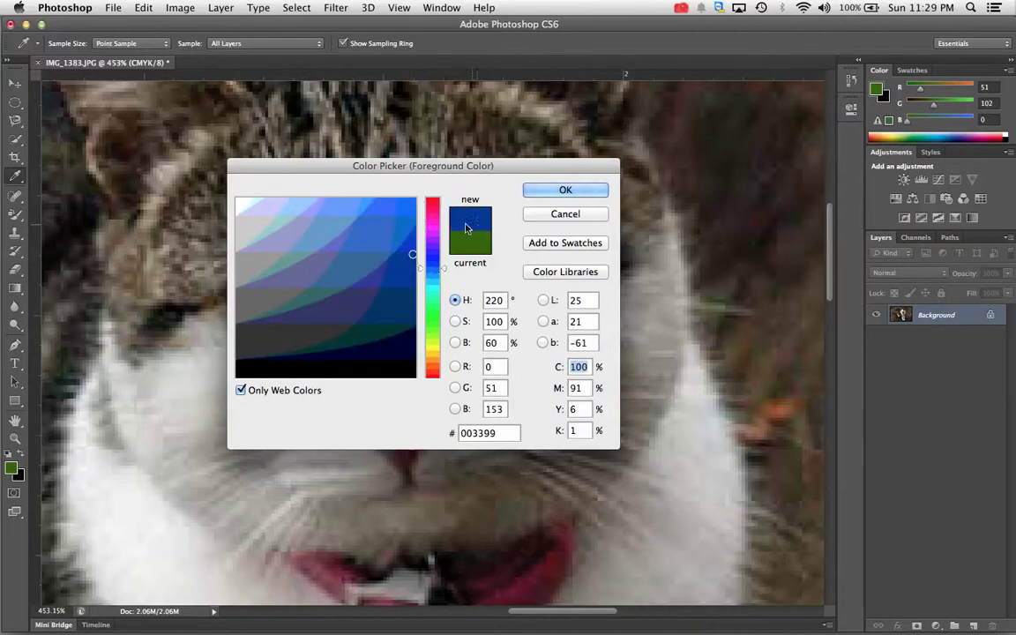
left_click(413, 207)
left_click(405, 259)
left_click(409, 212)
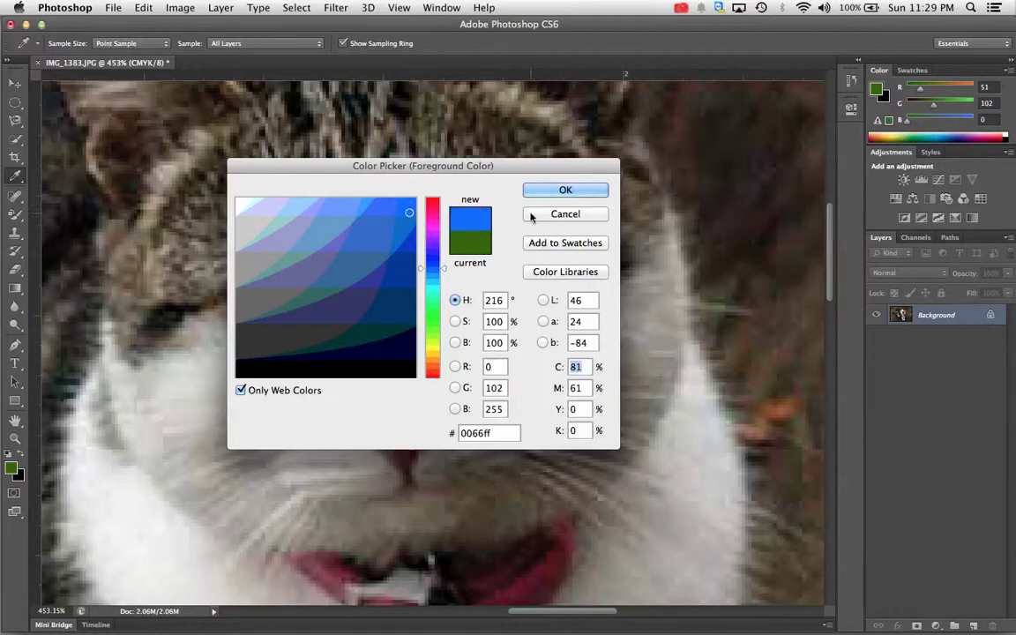
left_click(554, 192)
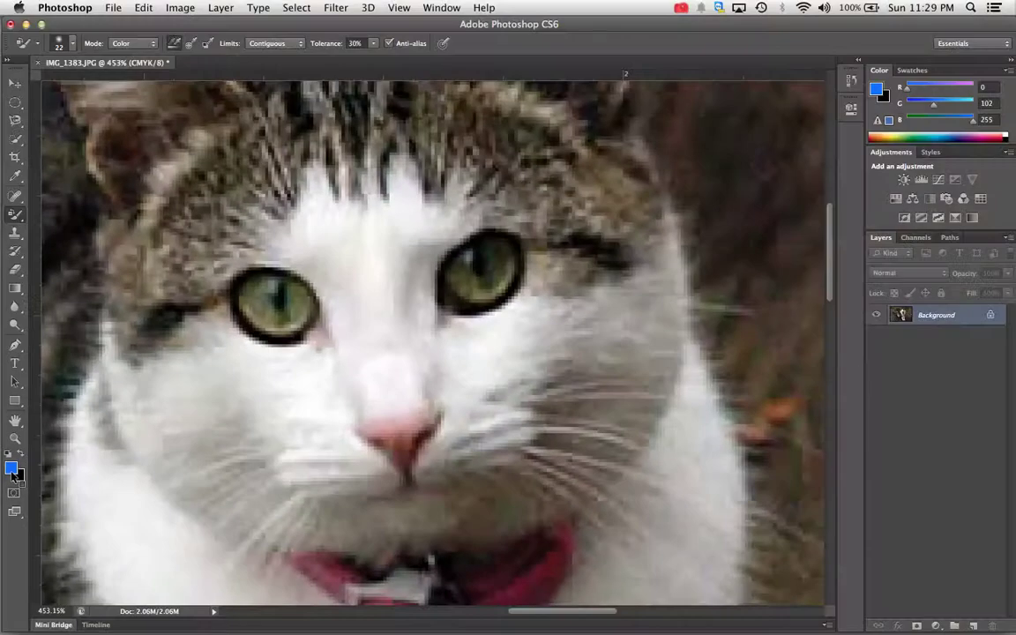
Recolor both of the cat's eyes blue with the 22 px Color Replacement brush
left_click(276, 301)
mouse_move(276, 300)
left_mouse_down()
mouse_move(265, 296)
mouse_move(281, 309)
mouse_move(262, 305)
mouse_move(268, 298)
left_mouse_up()
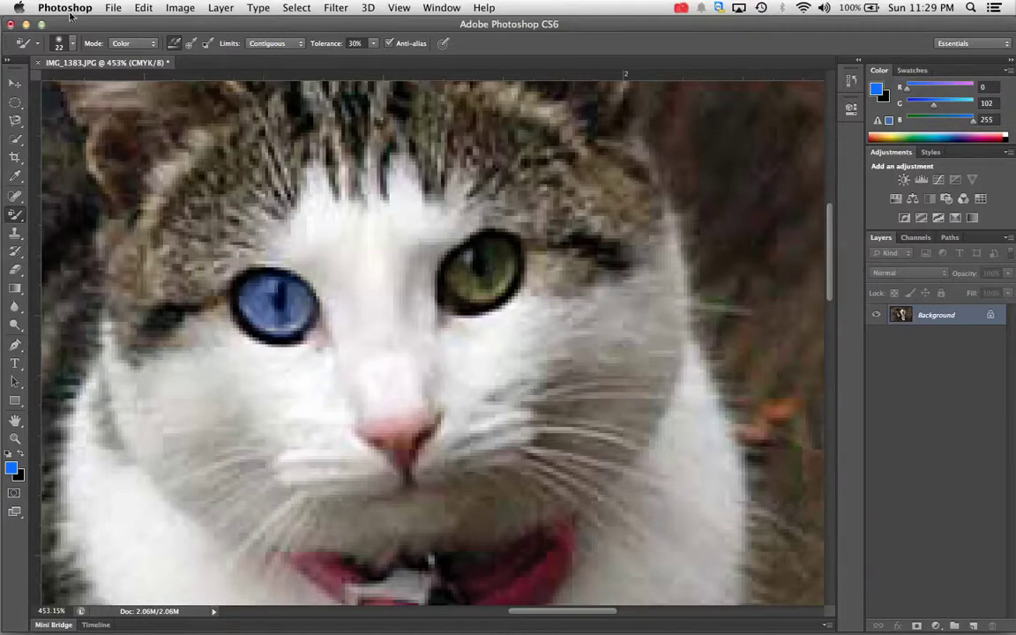
left_click(62, 41)
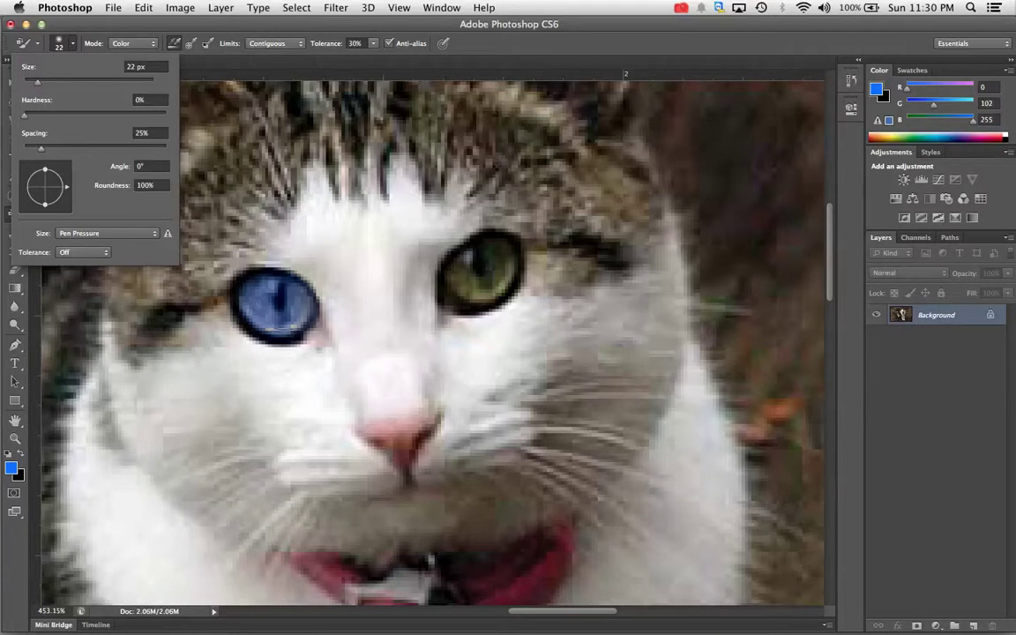
left_click(274, 299)
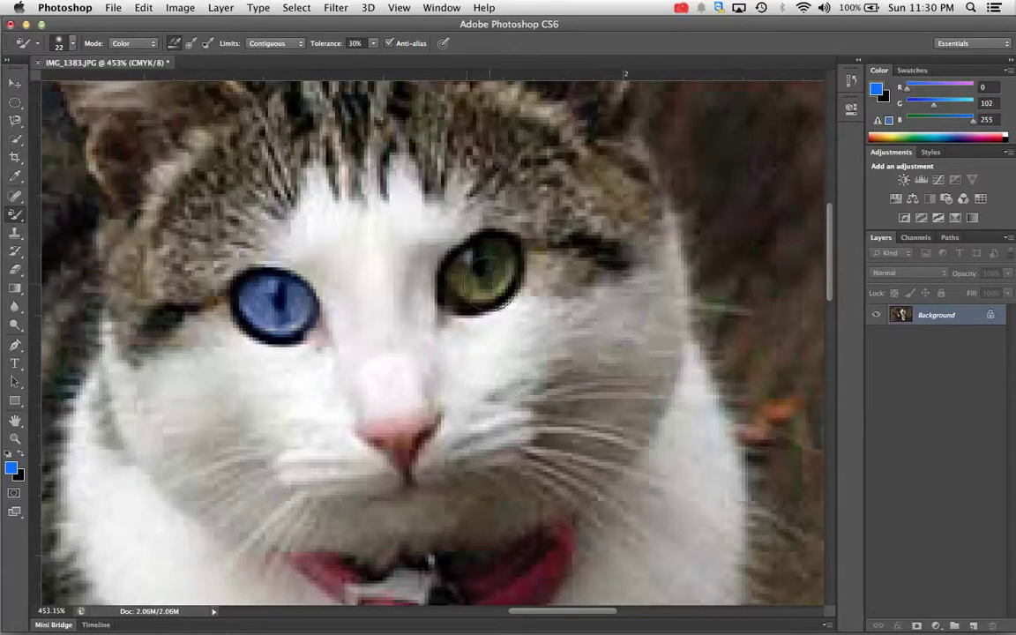
mouse_move(479, 273)
left_mouse_down()
mouse_move(481, 265)
mouse_move(544, 323)
left_mouse_up()
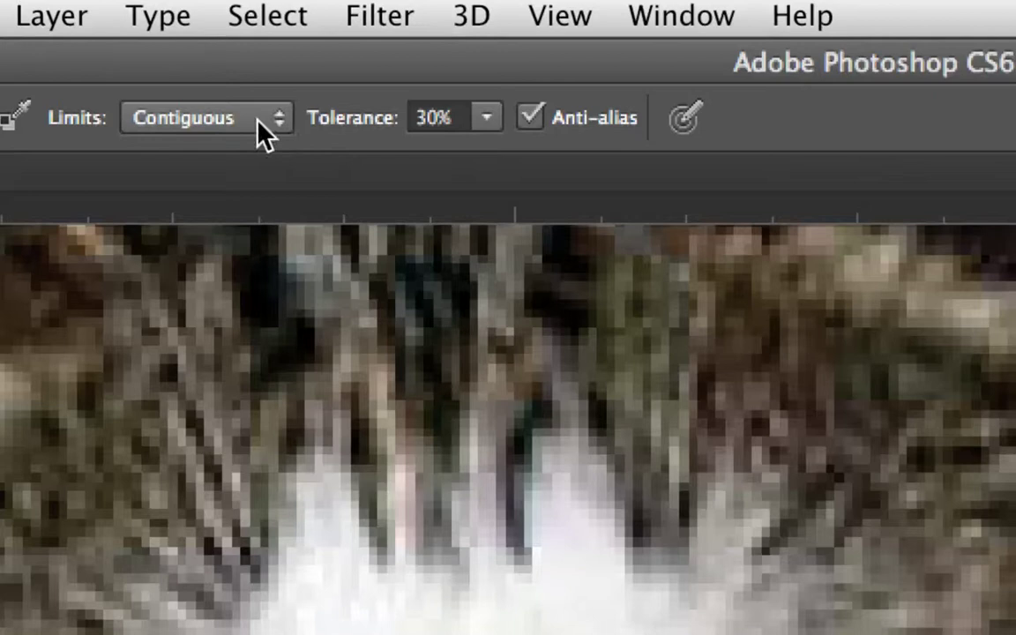
Keep the Color Replacement Tool's limits on Contiguous and raise its tolerance to 100%
left_click(259, 121)
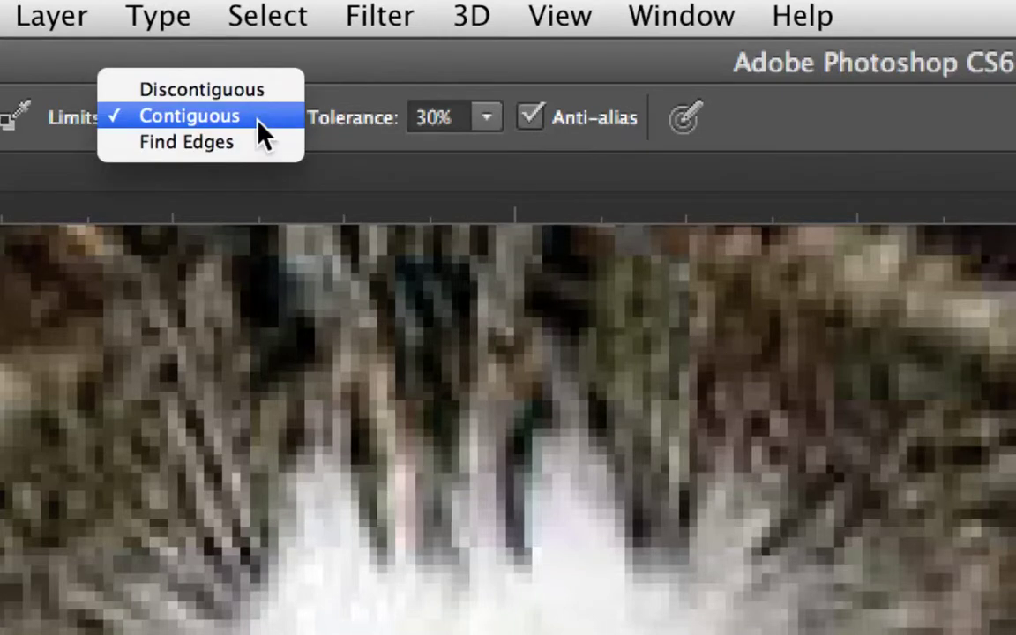
left_click(263, 135)
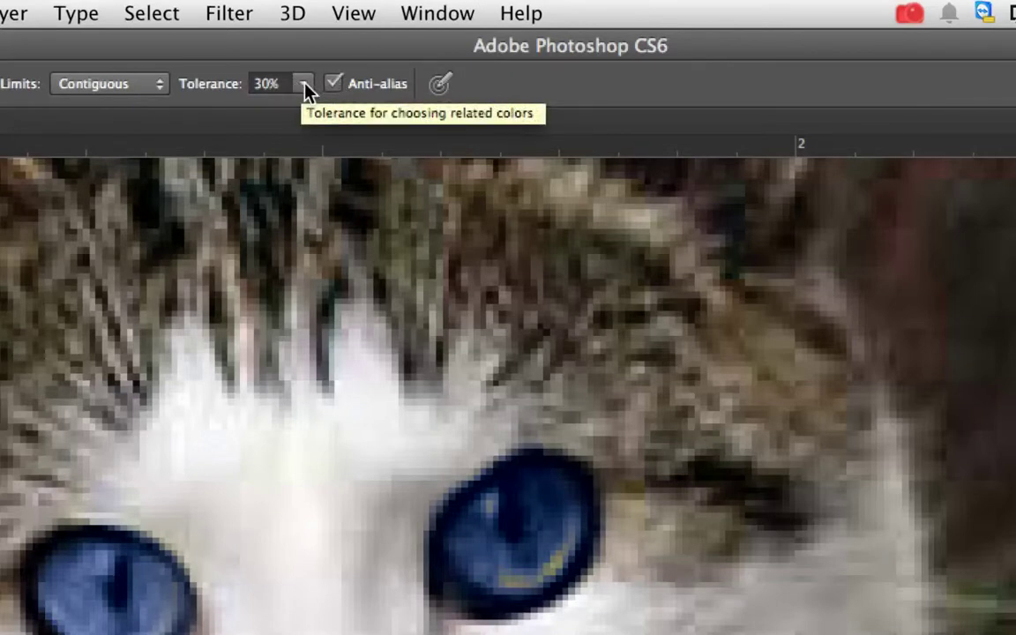
left_click(305, 86)
left_click_drag(306, 108, 414, 128)
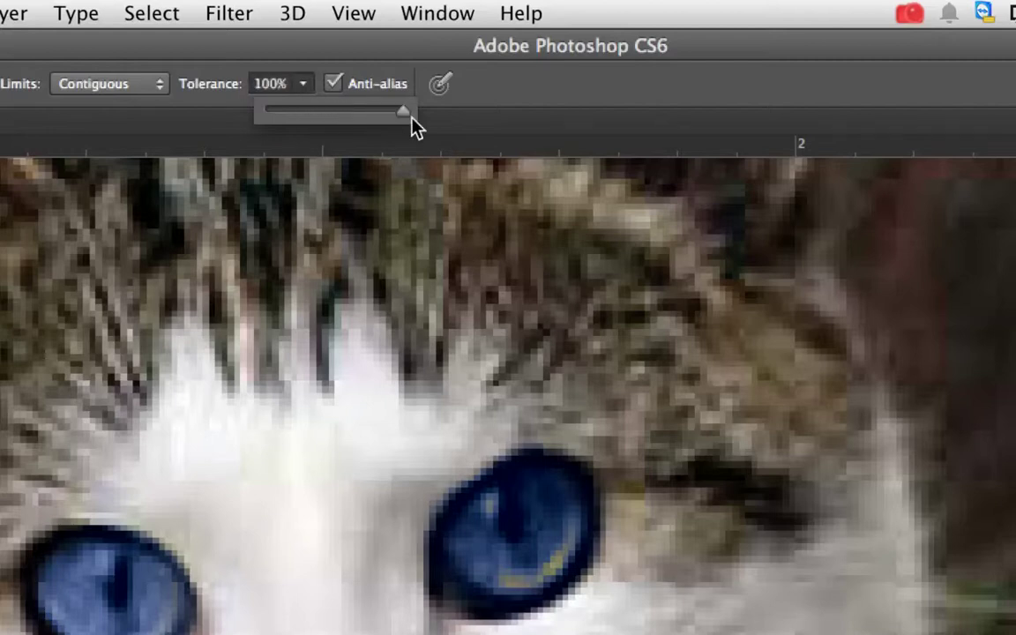
left_click(526, 109)
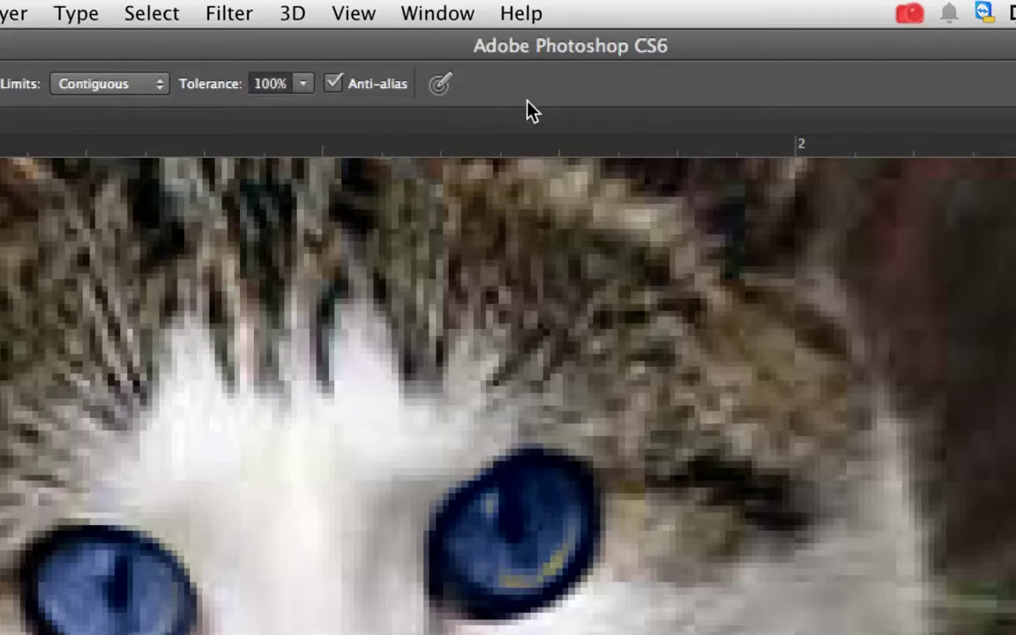
Paint over the remaining yellow-green patches in both of the cat's eyes until they are fully blue
scroll(516, 347, "down", 10)
scroll(516, 350, "up", 4)
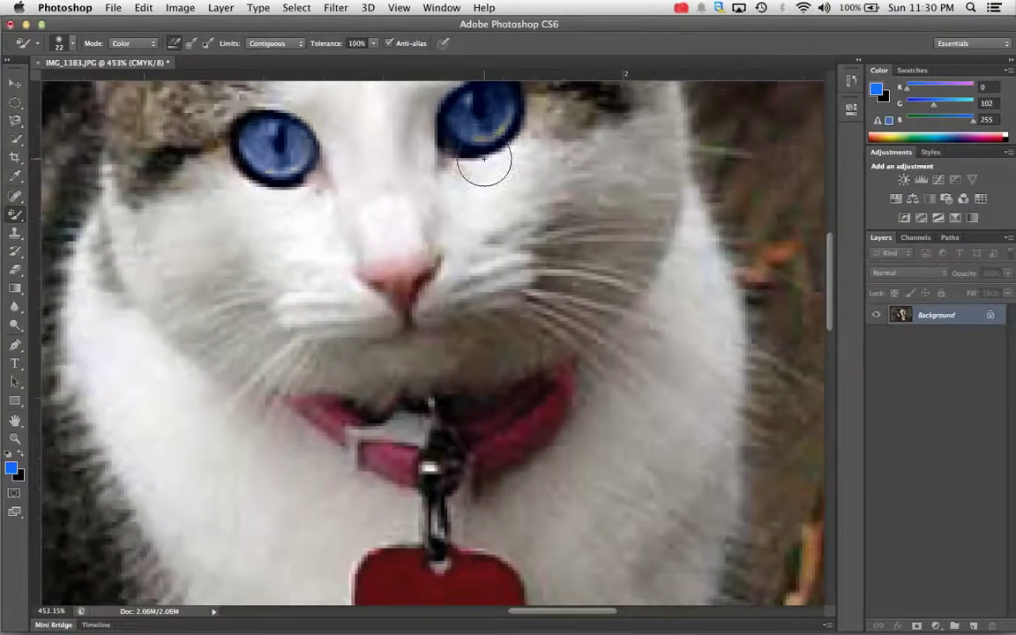
scroll(485, 163, "up", 5)
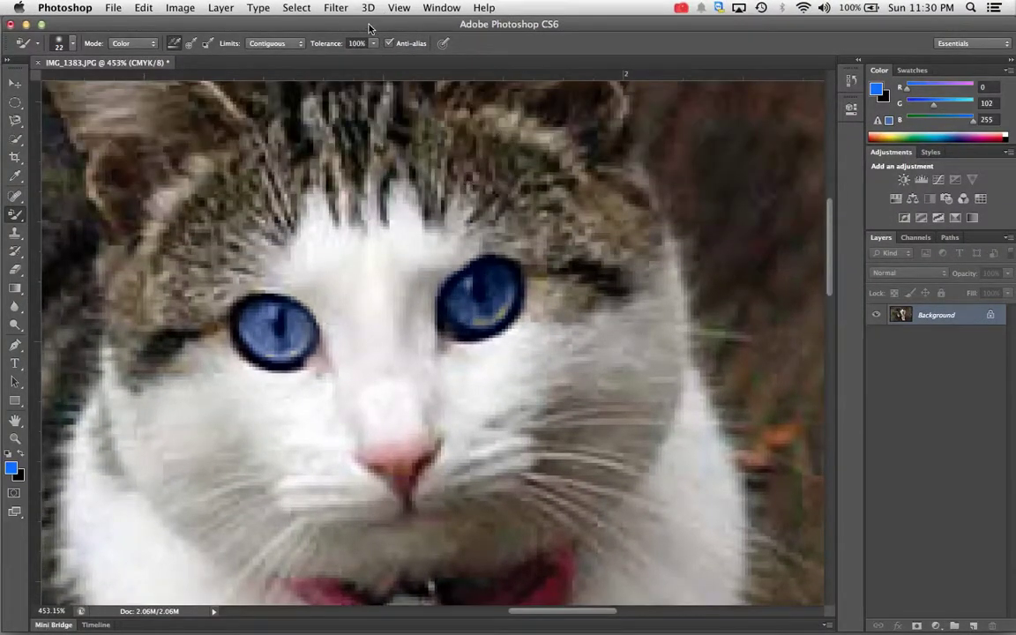
left_click(256, 42)
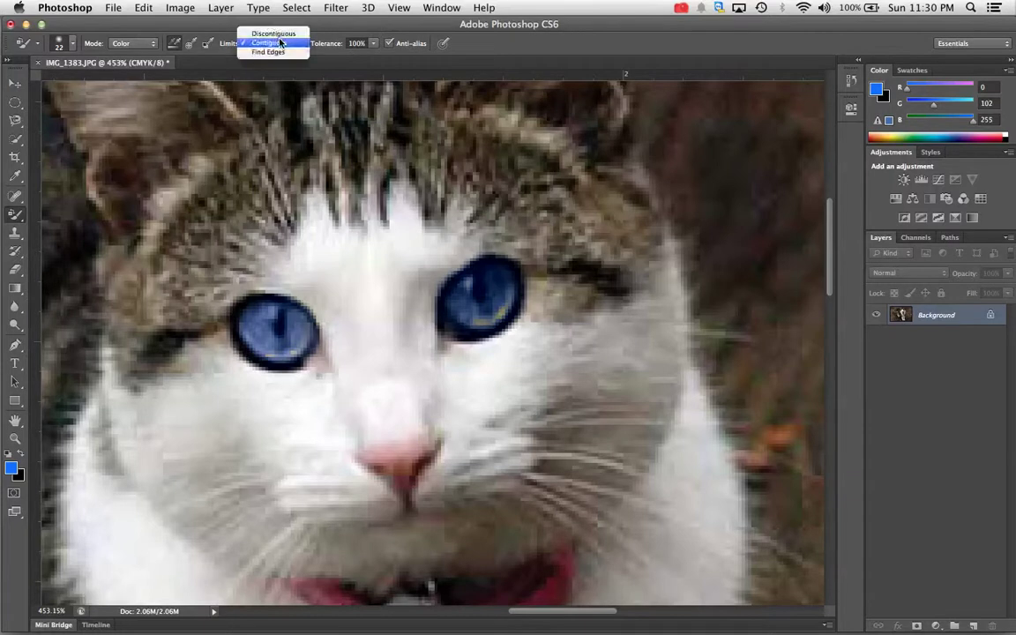
left_click(318, 28)
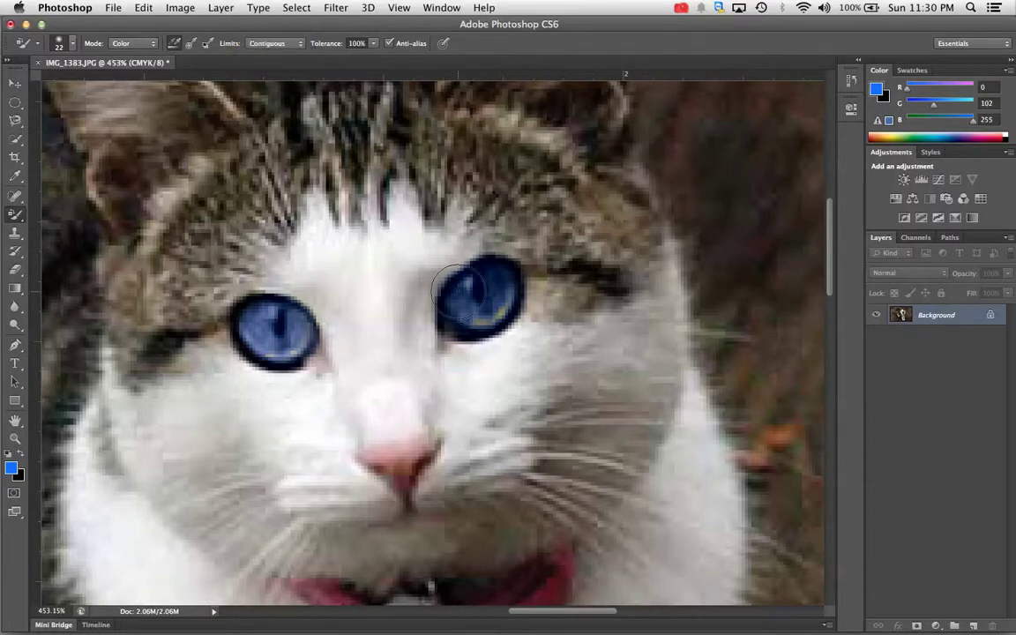
mouse_move(477, 304)
left_mouse_down()
mouse_move(481, 290)
mouse_move(476, 299)
mouse_move(491, 295)
left_mouse_up()
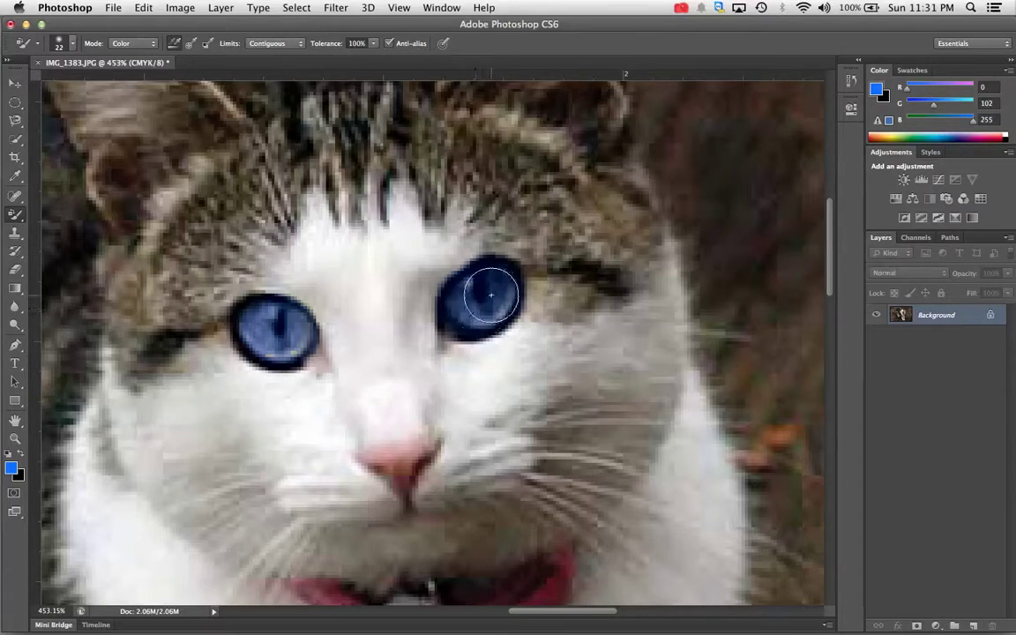
mouse_move(278, 333)
left_mouse_down()
mouse_move(250, 334)
mouse_move(255, 304)
mouse_move(341, 338)
left_mouse_up()
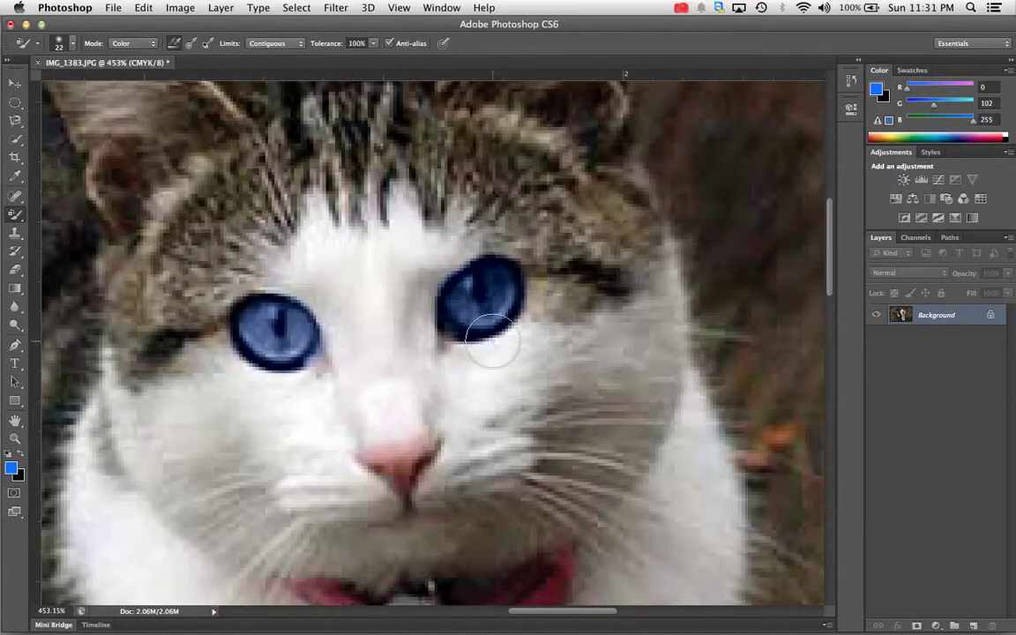
mouse_move(288, 334)
left_mouse_down()
mouse_move(256, 309)
mouse_move(279, 375)
left_mouse_up()
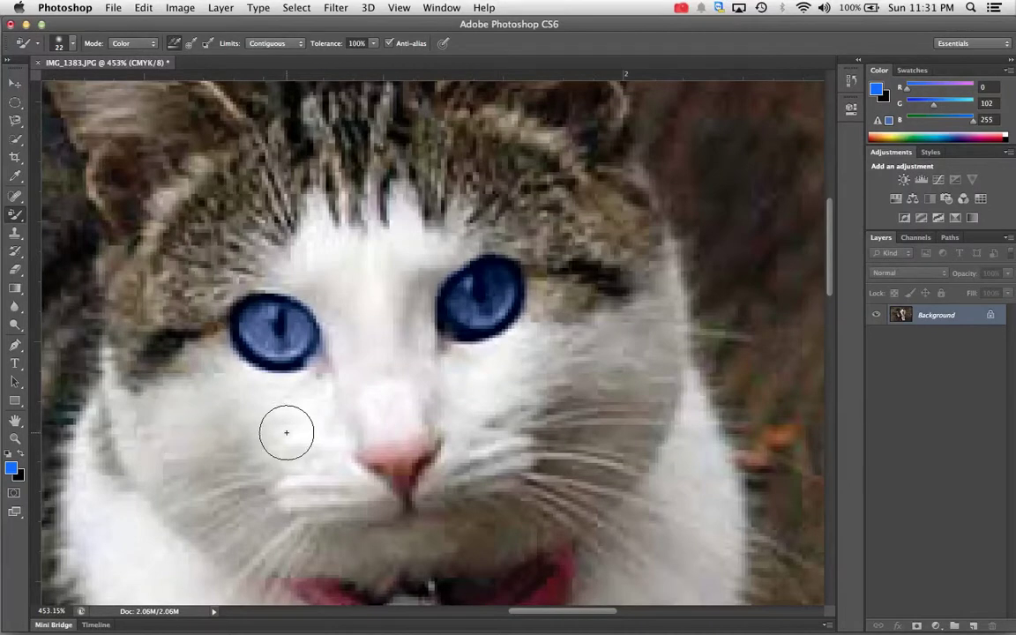
Paint blue over the white fur on the cat's cheek below the eye at 100% tolerance
mouse_move(290, 400)
left_mouse_down()
mouse_move(258, 395)
mouse_move(339, 398)
mouse_move(228, 414)
mouse_move(173, 392)
mouse_move(161, 502)
mouse_move(145, 528)
left_mouse_up()
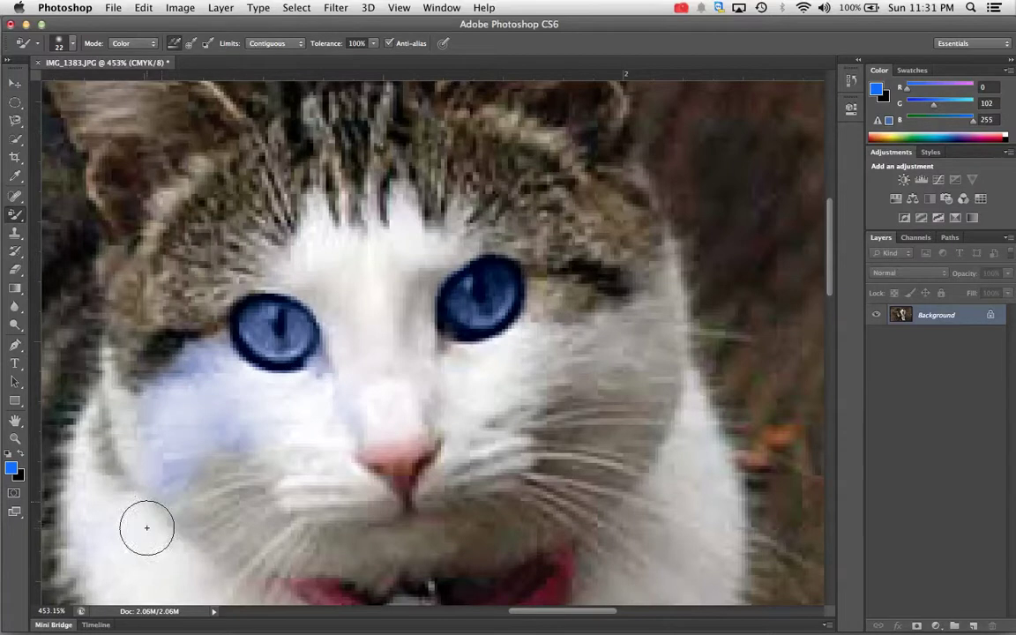
Neutralize the blue tint on the cat's cheek and nose fur by painting over it with black and with white at 100% tolerance
left_click(8, 456)
mouse_move(170, 409)
left_mouse_down()
mouse_move(163, 372)
mouse_move(176, 350)
mouse_move(236, 410)
mouse_move(234, 448)
mouse_move(268, 463)
mouse_move(194, 487)
mouse_move(167, 473)
mouse_move(211, 409)
mouse_move(345, 400)
mouse_move(359, 363)
mouse_move(324, 395)
mouse_move(345, 364)
mouse_move(311, 392)
mouse_move(357, 350)
left_mouse_up()
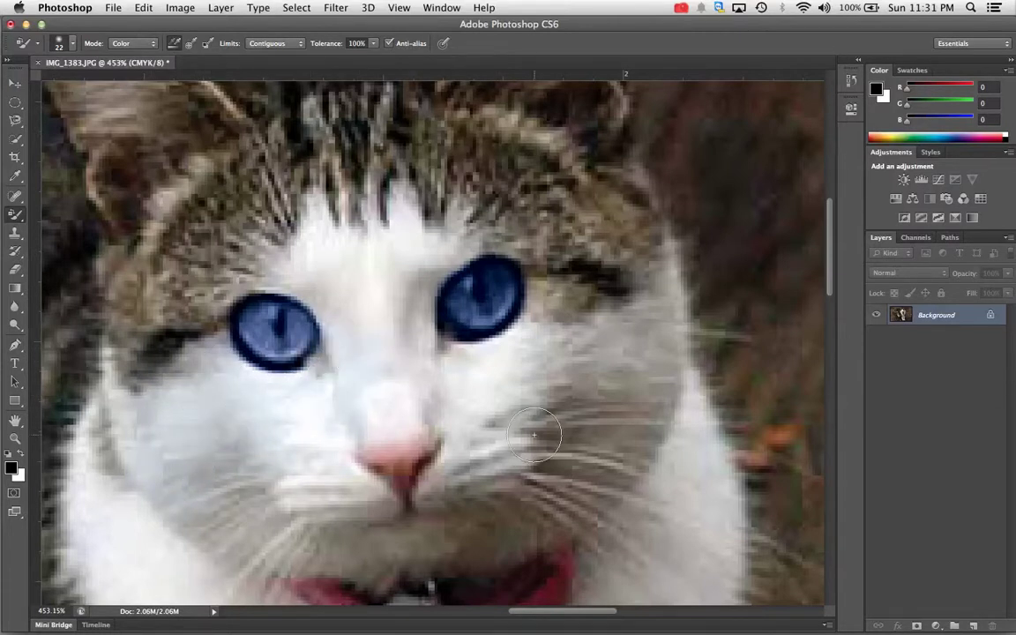
left_click(22, 460)
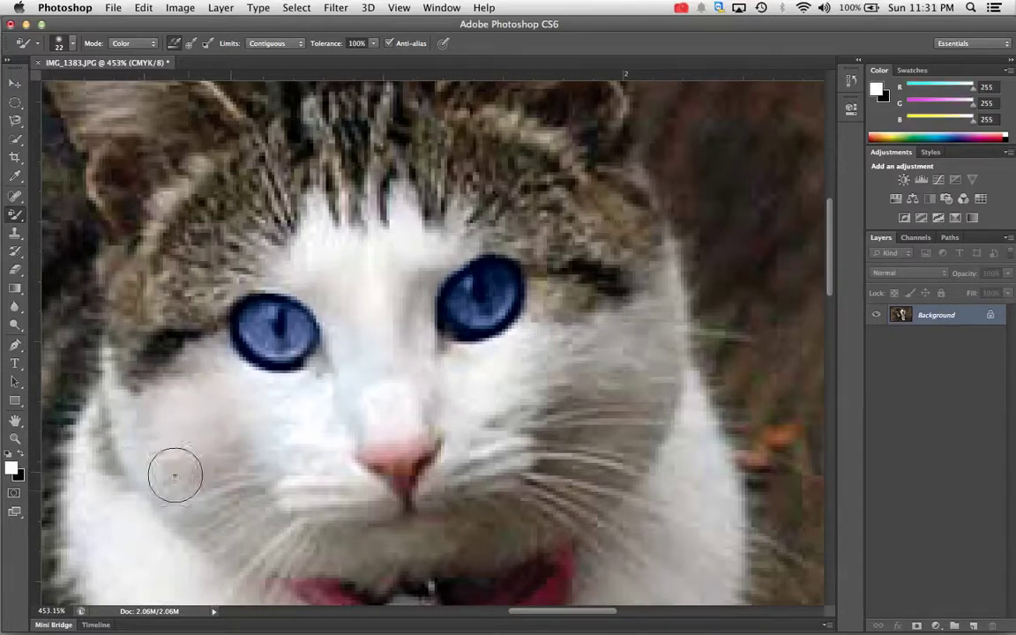
mouse_move(298, 429)
left_mouse_down()
mouse_move(385, 368)
mouse_move(382, 337)
mouse_move(354, 306)
mouse_move(356, 356)
mouse_move(432, 392)
left_mouse_up()
key("super+minus")
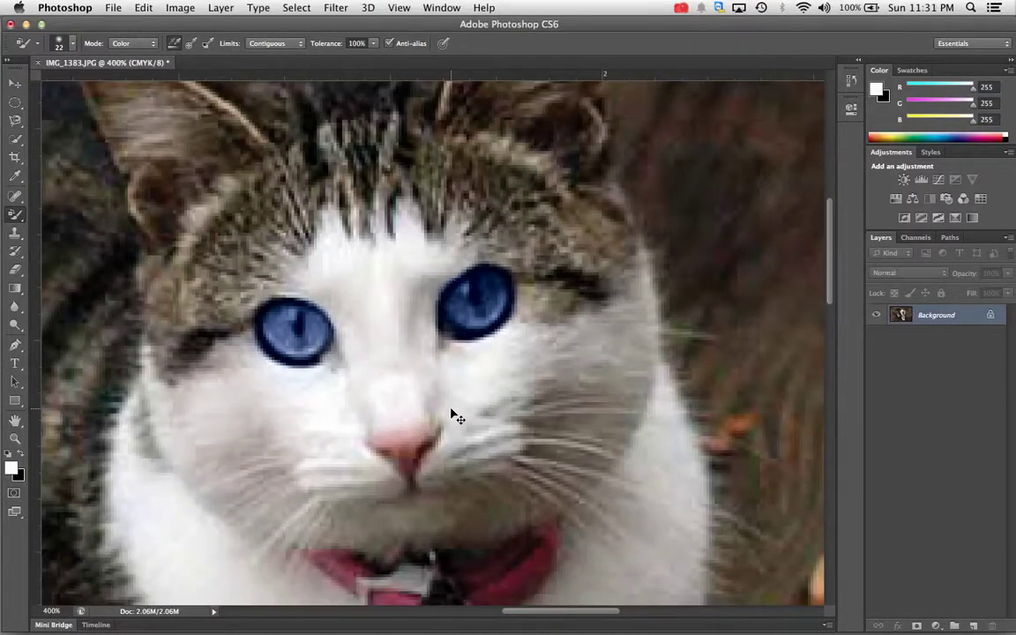
Set the foreground color to pure red and paint over the white fur on the forehead, nose bridge and below the eyes
left_click(10, 466)
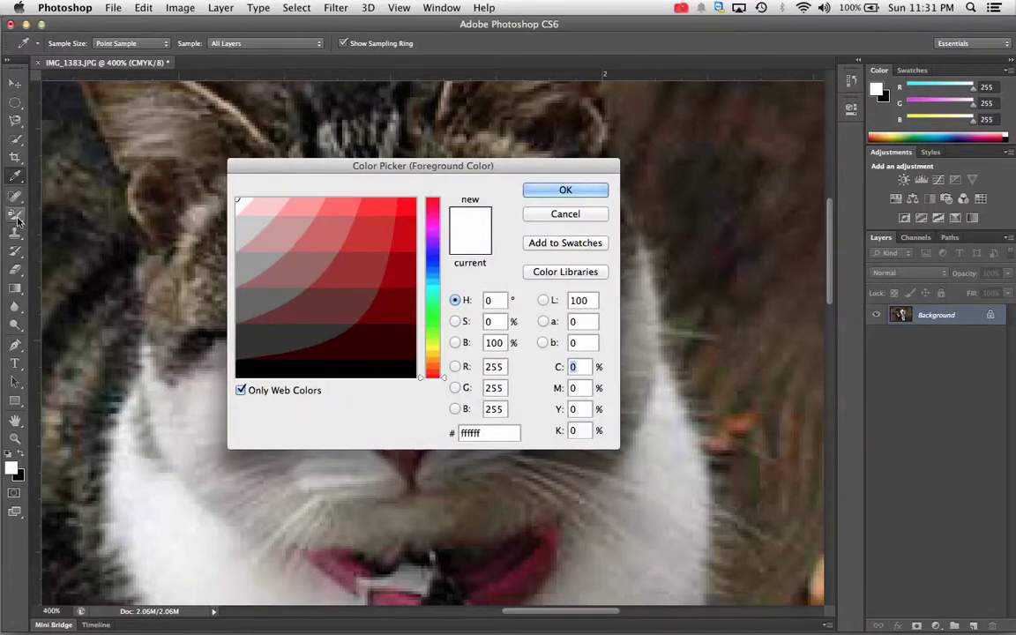
key("Return")
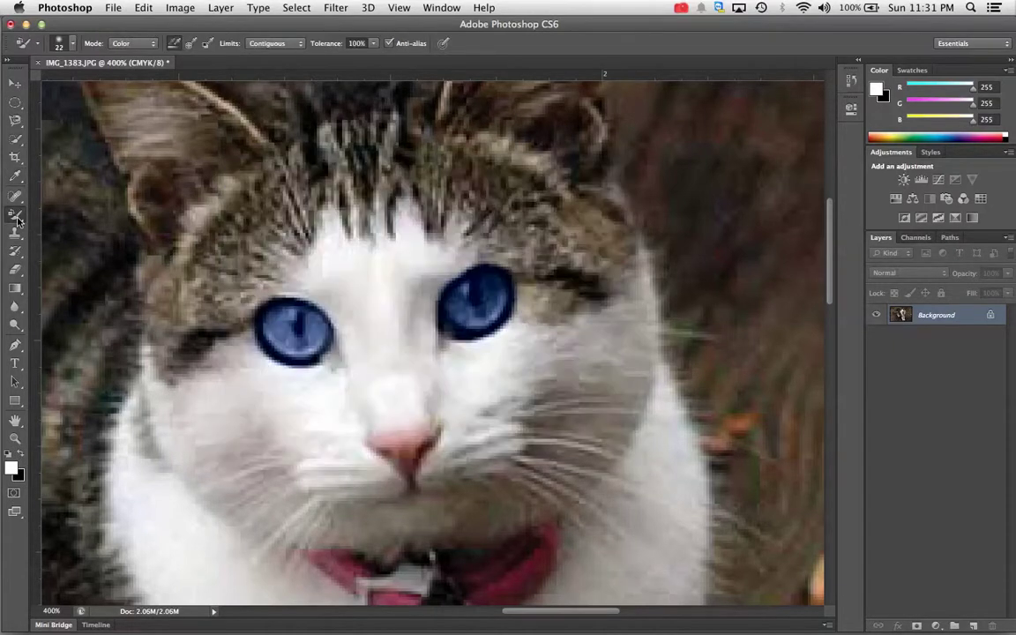
left_click(11, 466)
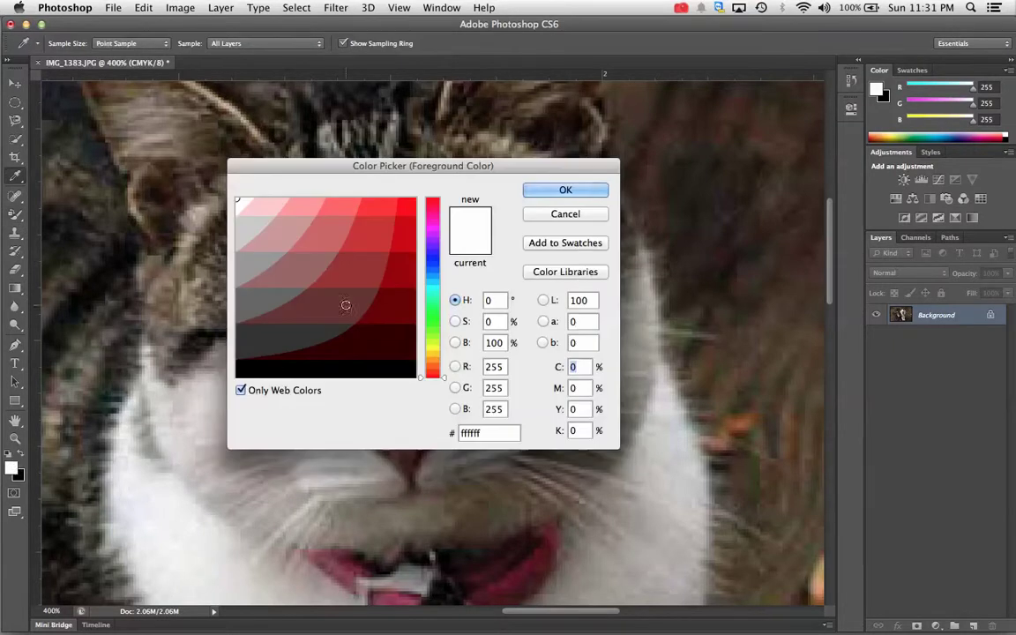
left_click(415, 201)
left_click(565, 190)
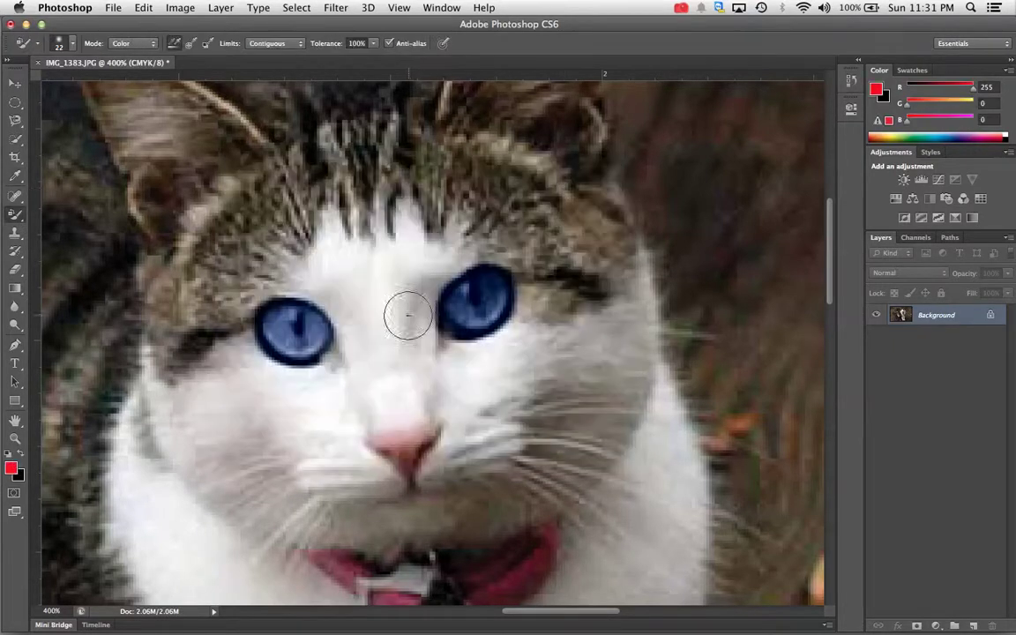
mouse_move(389, 337)
left_mouse_down()
mouse_move(396, 292)
mouse_move(367, 244)
mouse_move(354, 257)
mouse_move(325, 257)
mouse_move(392, 328)
mouse_move(392, 353)
mouse_move(403, 254)
mouse_move(393, 369)
mouse_move(423, 251)
mouse_move(392, 384)
mouse_move(370, 336)
mouse_move(369, 381)
mouse_move(353, 404)
mouse_move(301, 411)
mouse_move(317, 392)
mouse_move(476, 374)
mouse_move(530, 351)
left_mouse_up()
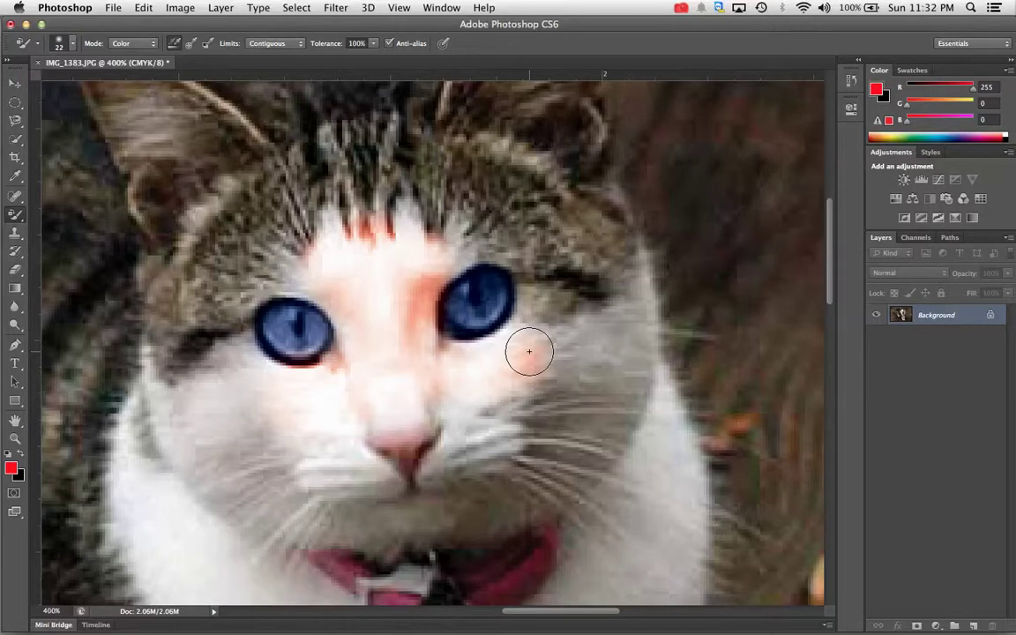
Fit the whole photo in view and step back through the history to remove the red strokes from the cat's face
key("super+0")
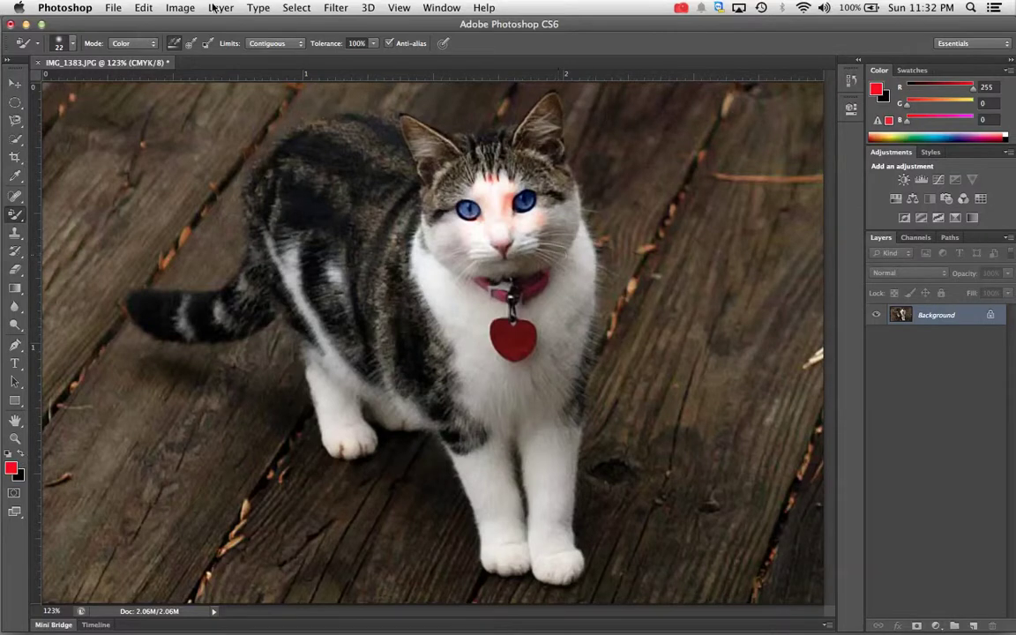
left_click(143, 8)
left_click(150, 51)
left_click(143, 8)
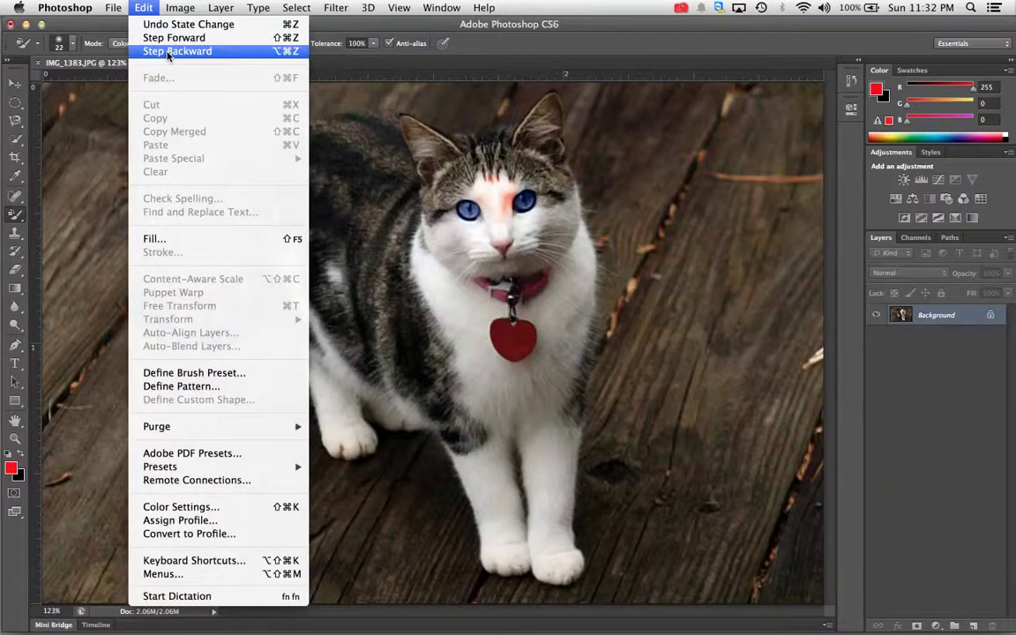
left_click(150, 50)
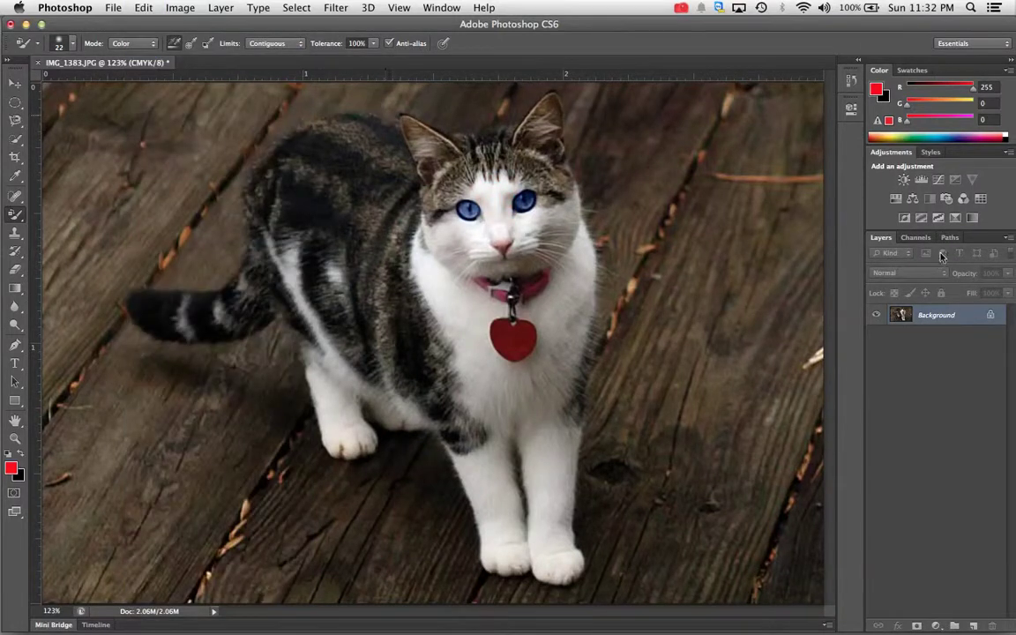
Detach the Layers panel and float it over the photo beside the cat's head
left_click_drag(886, 242, 607, 184)
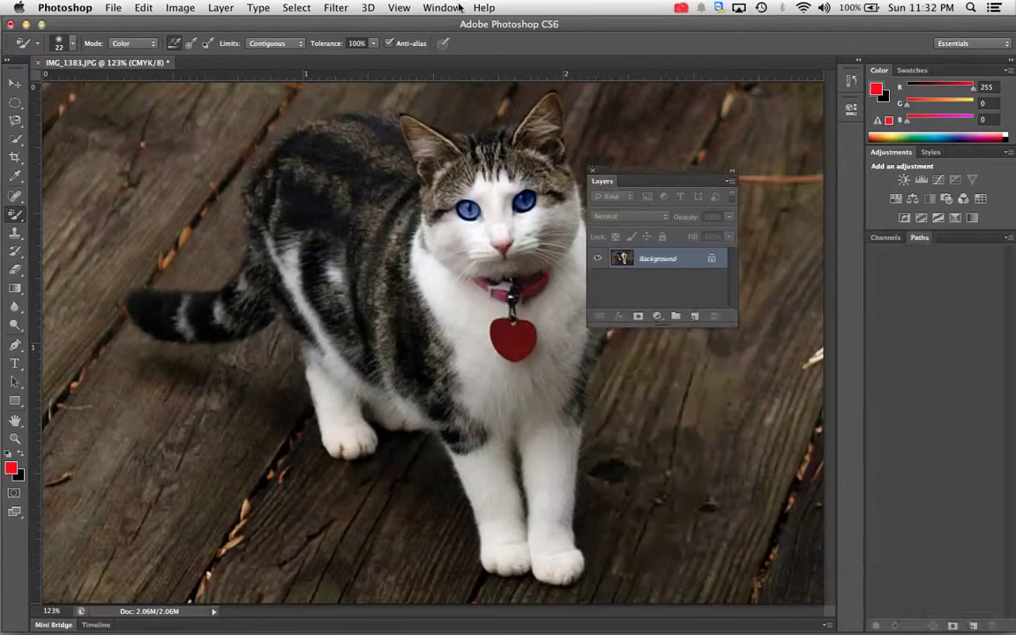
left_click(461, 8)
left_click(582, 248)
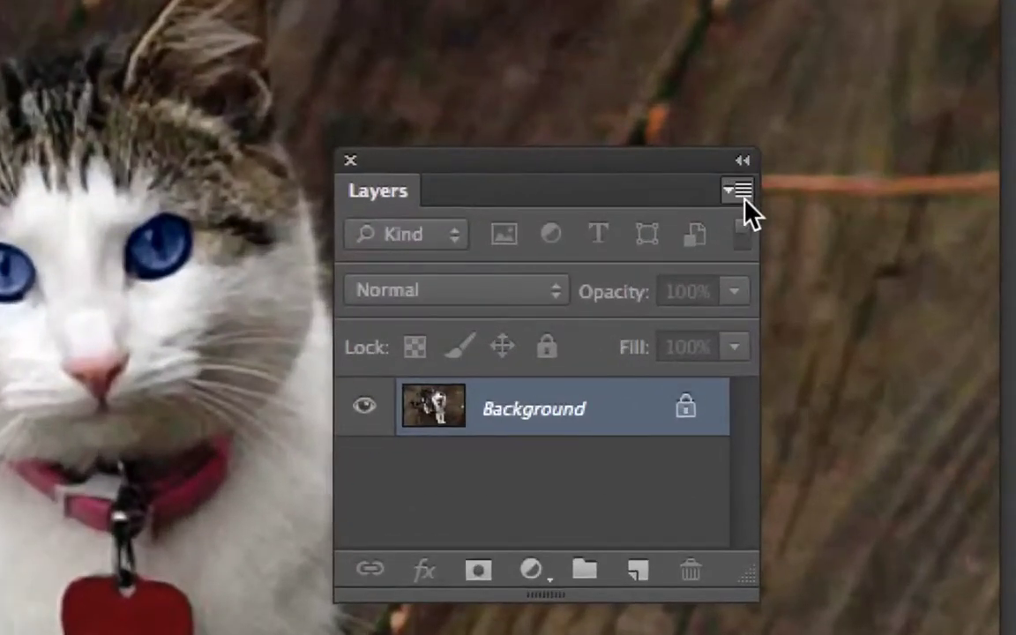
Add a new blank layer above the Background and rename it "eyes"
left_click(742, 191)
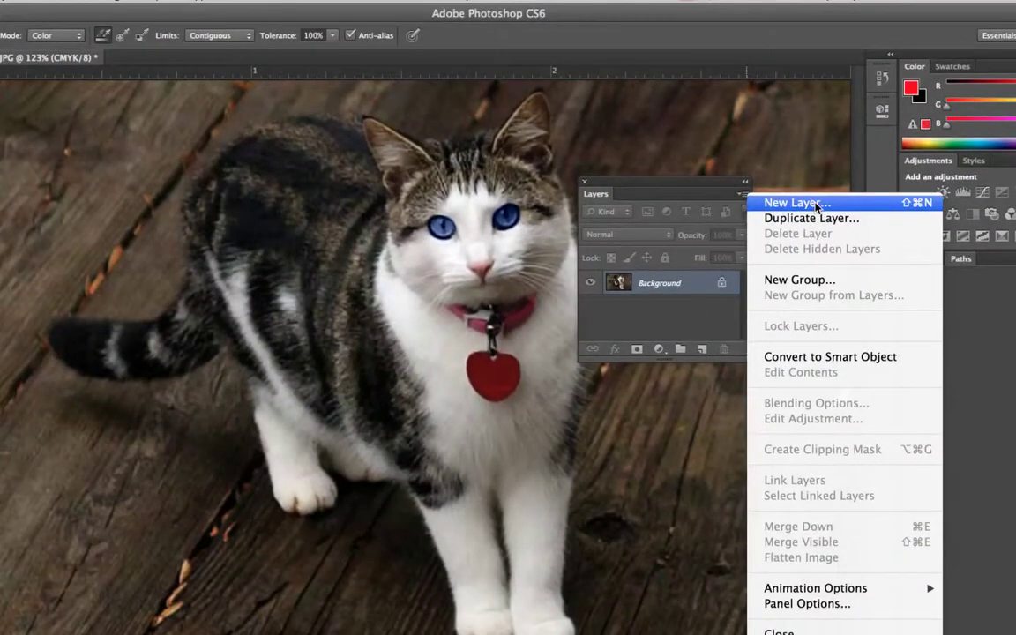
left_click(703, 353)
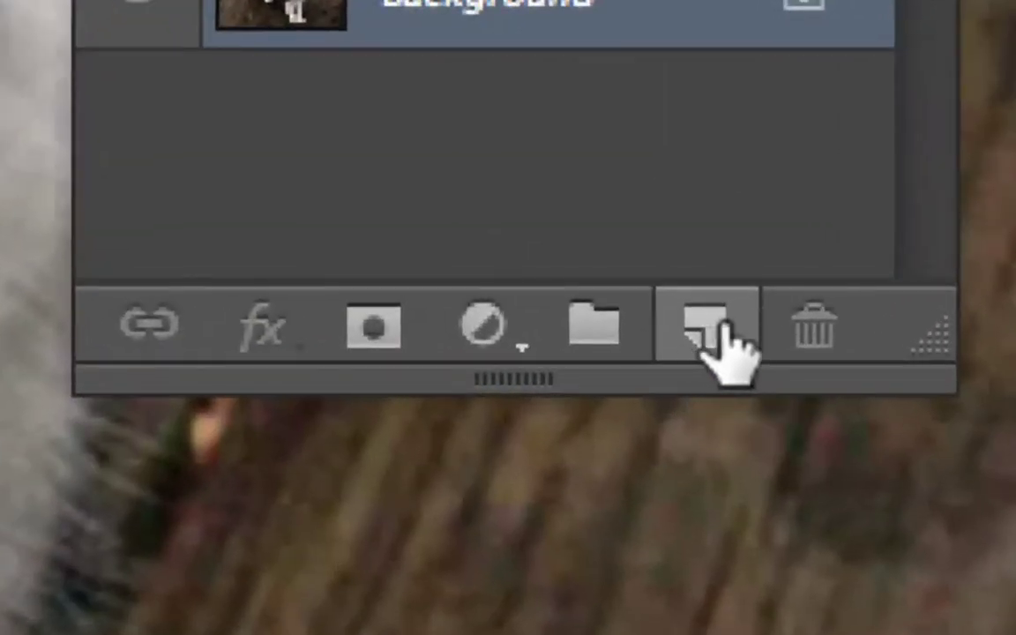
left_click(706, 342)
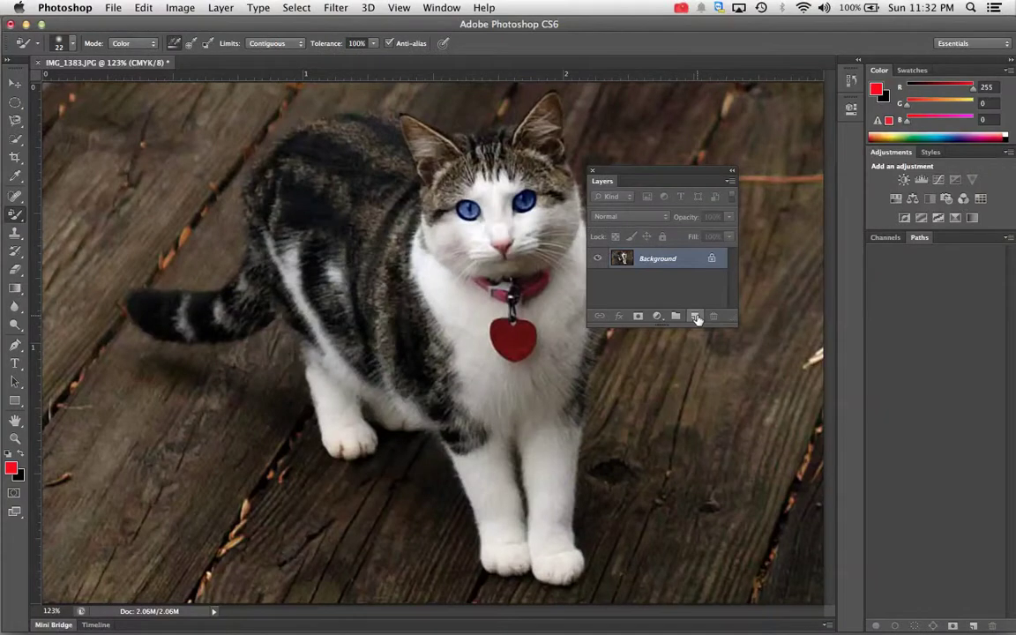
left_click(696, 317)
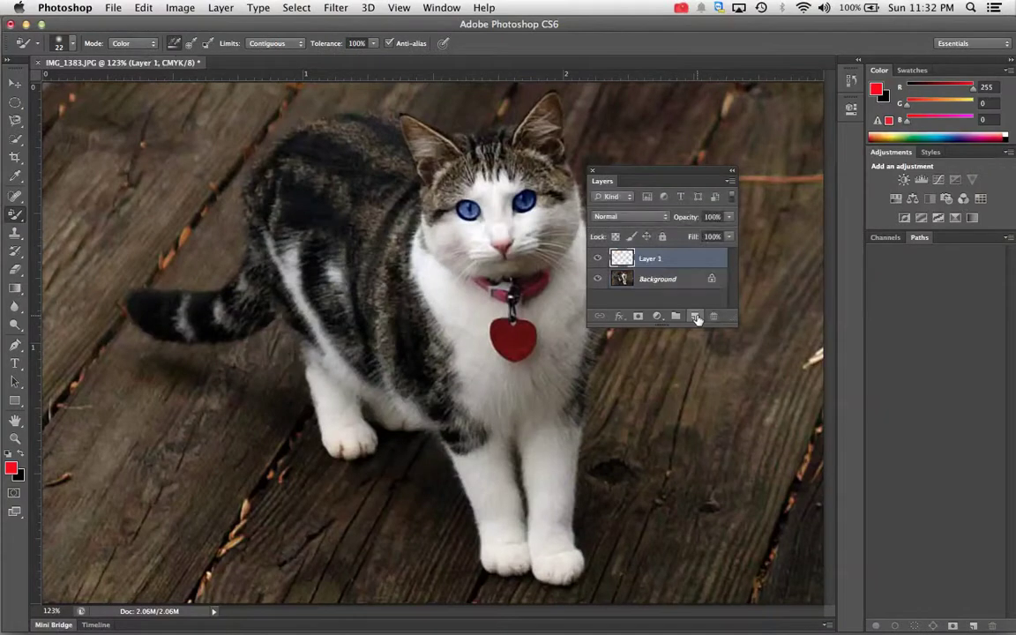
double_click(650, 259)
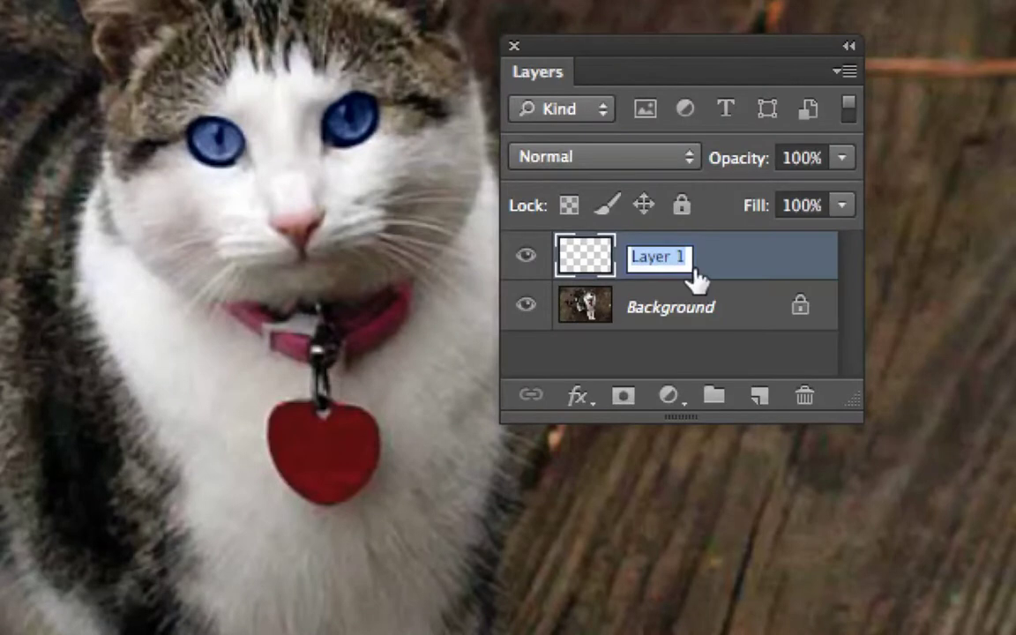
type("eye")
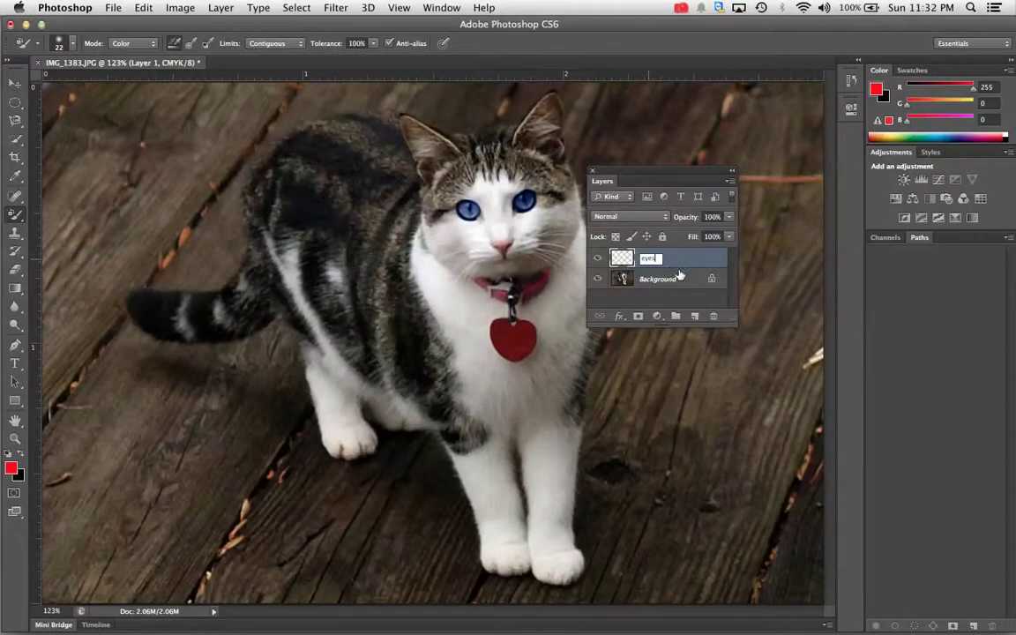
type("s")
key("Return")
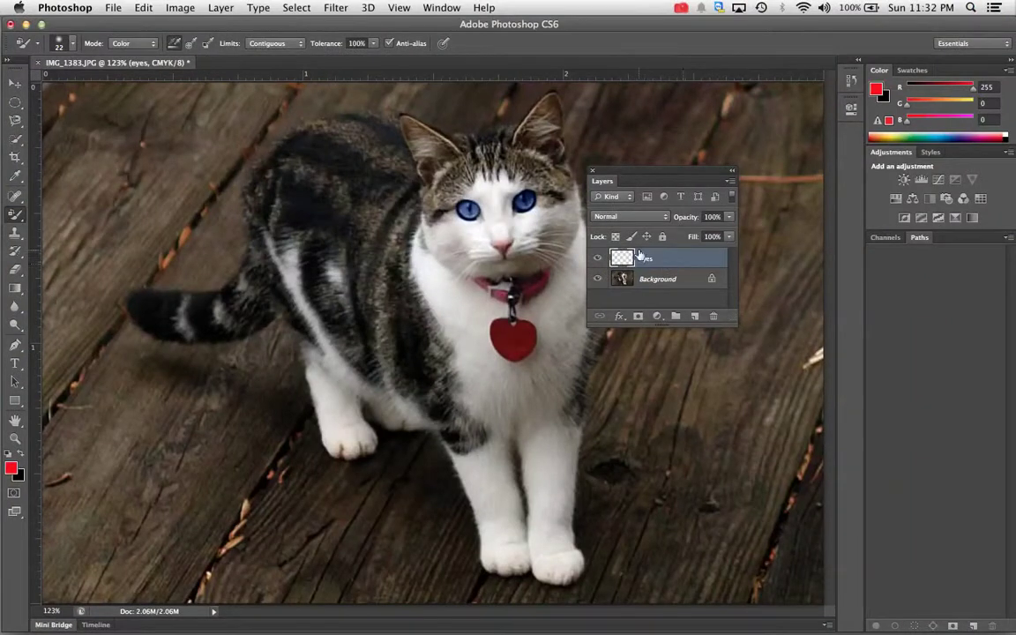
Switch to the regular Brush Tool and set the foreground color to green, 00cc00
left_click(18, 215)
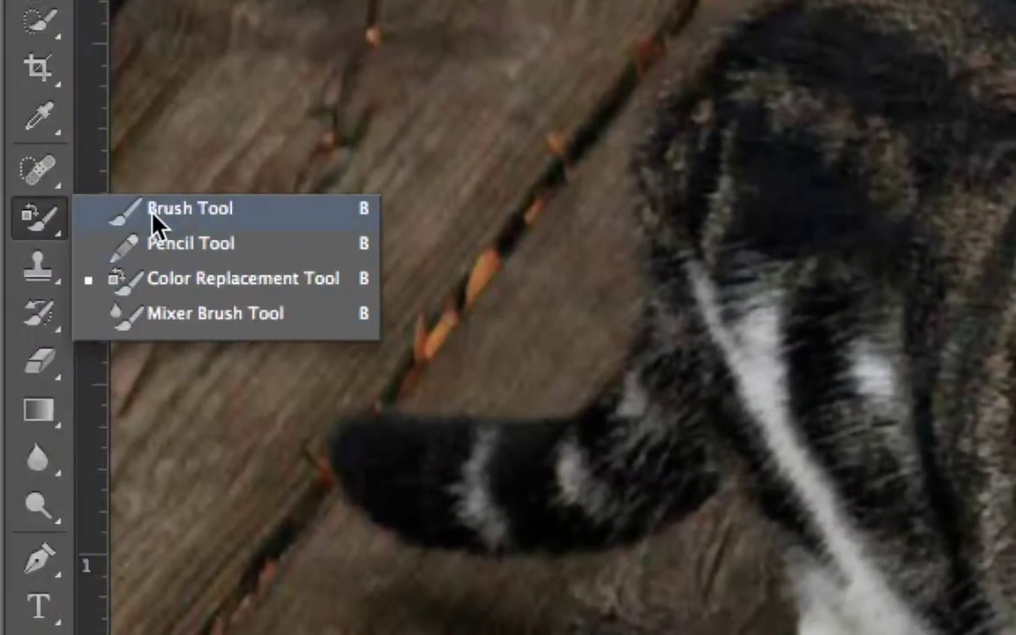
left_click(151, 212)
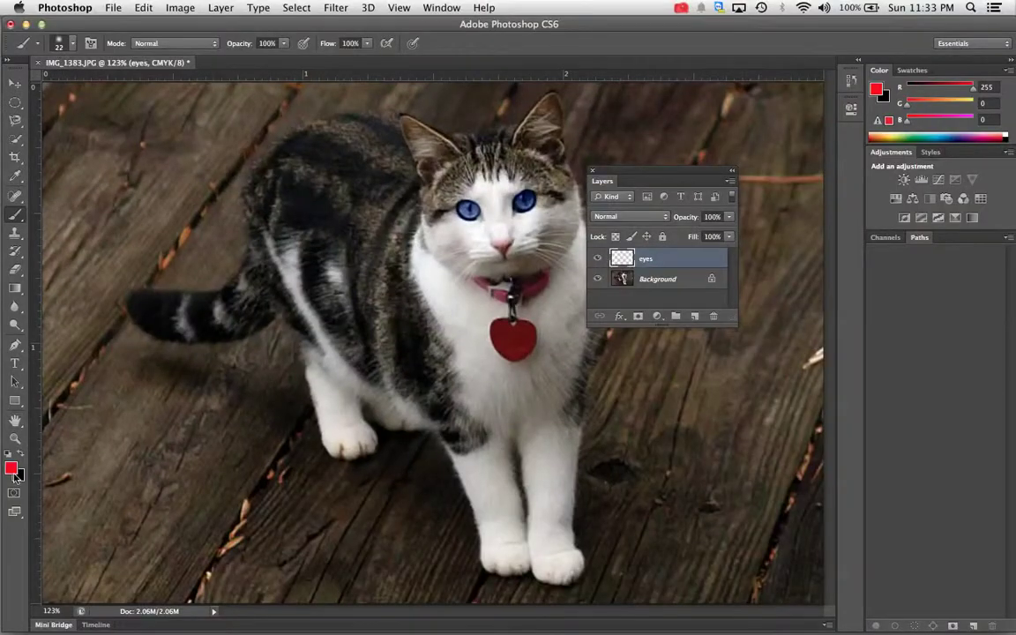
left_click(11, 469)
left_click_drag(432, 346, 433, 318)
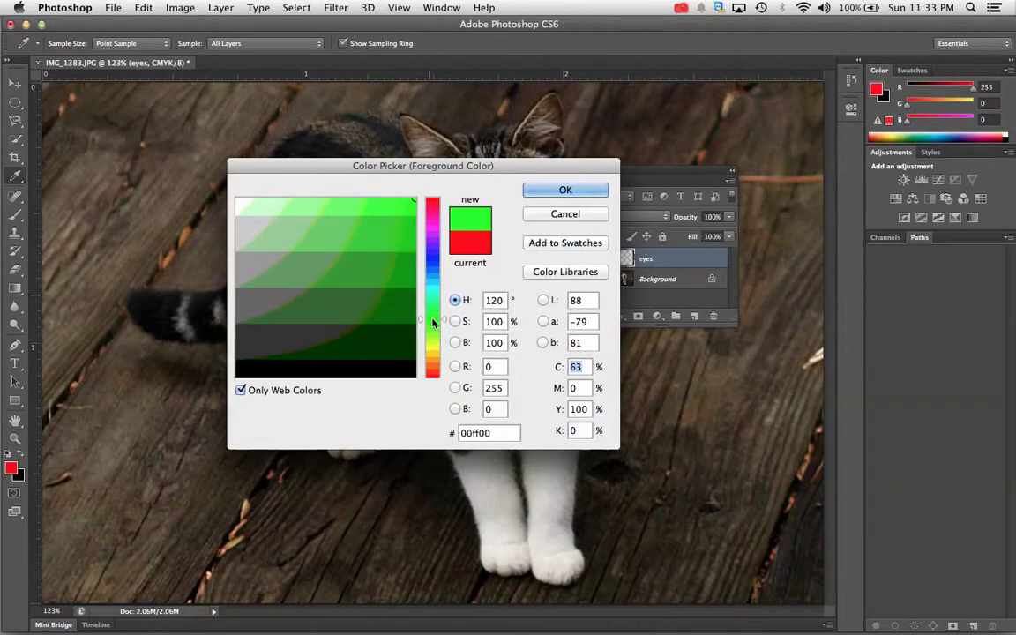
left_click(411, 231)
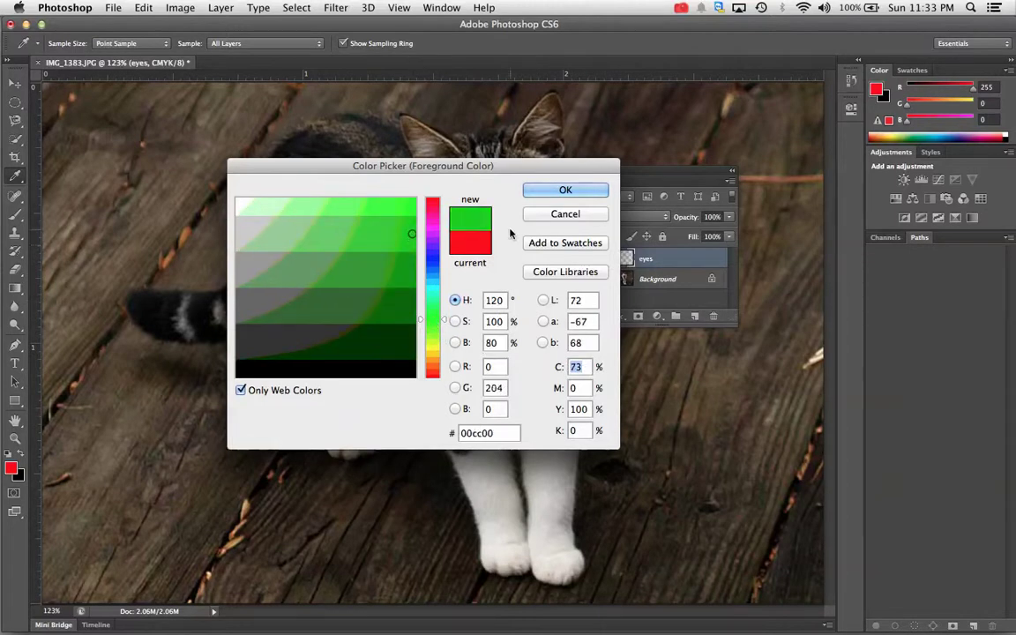
left_click(542, 190)
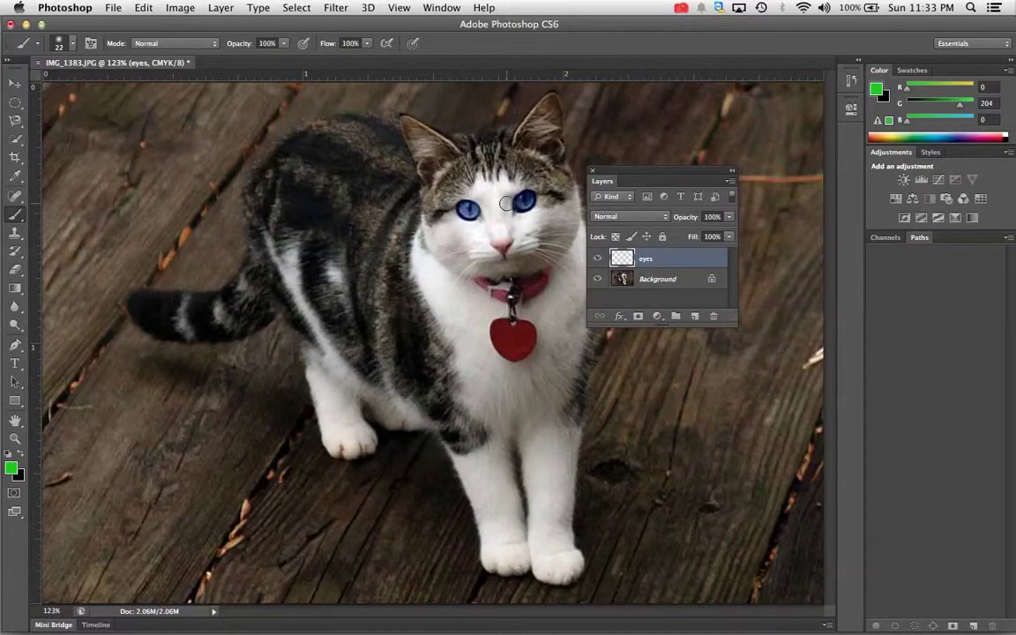
Paint green over the eye on the photo's left side on the eyes layer and set the layer's blending mode to Color
scroll(508, 171, "up", 5)
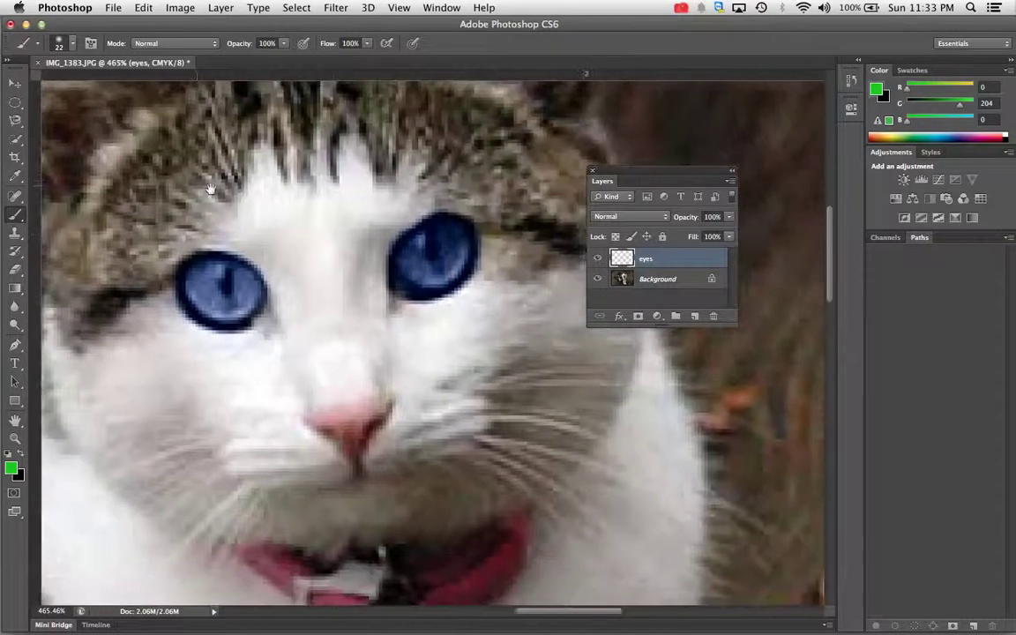
mouse_move(225, 258)
left_mouse_down()
mouse_move(212, 276)
mouse_move(224, 293)
mouse_move(193, 254)
mouse_move(203, 254)
left_mouse_up()
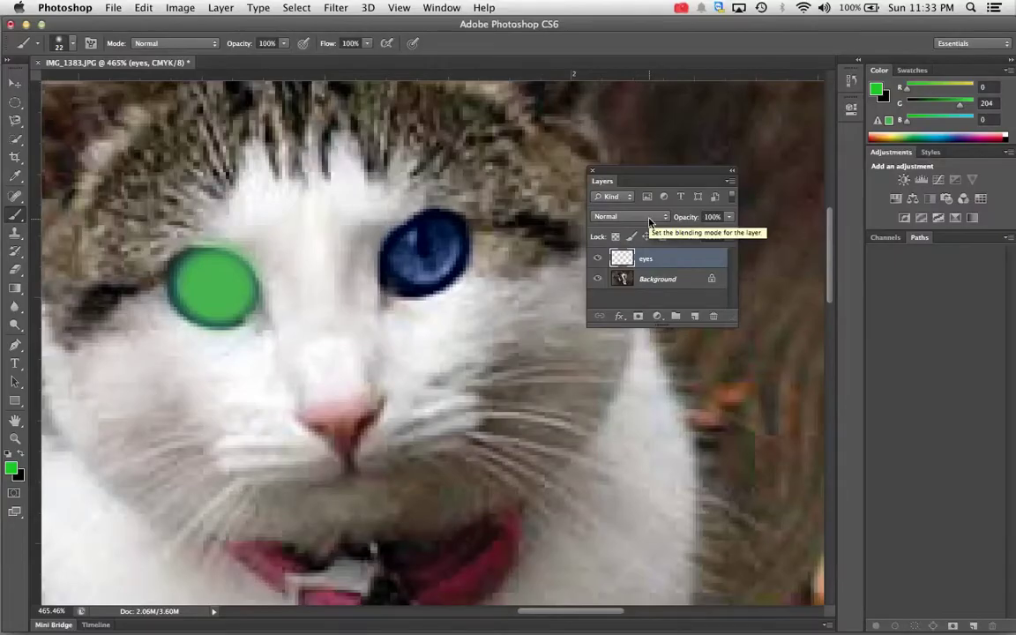
left_click(651, 221)
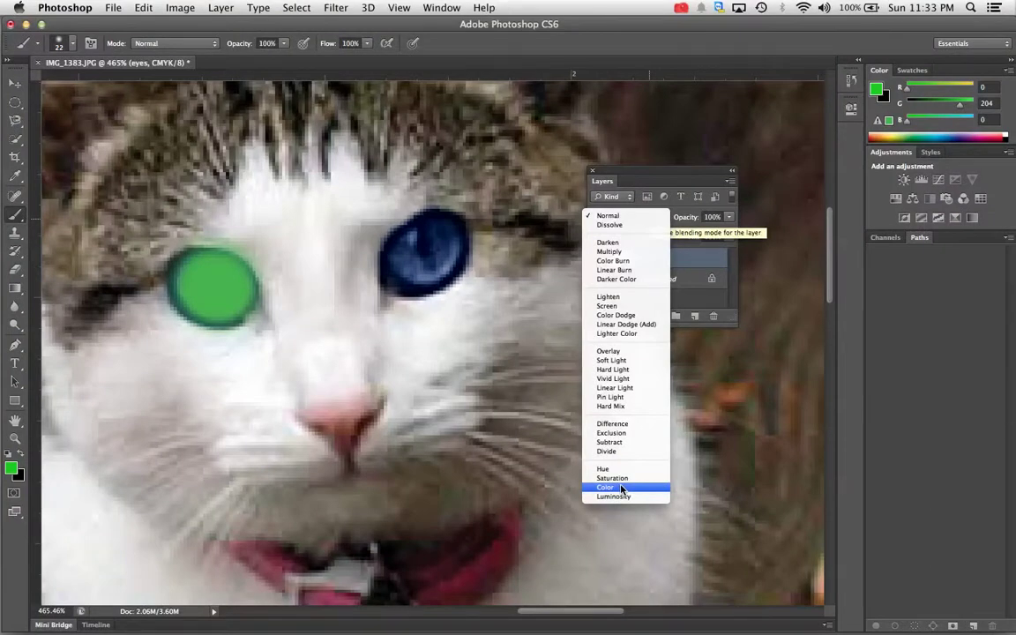
left_click(621, 488)
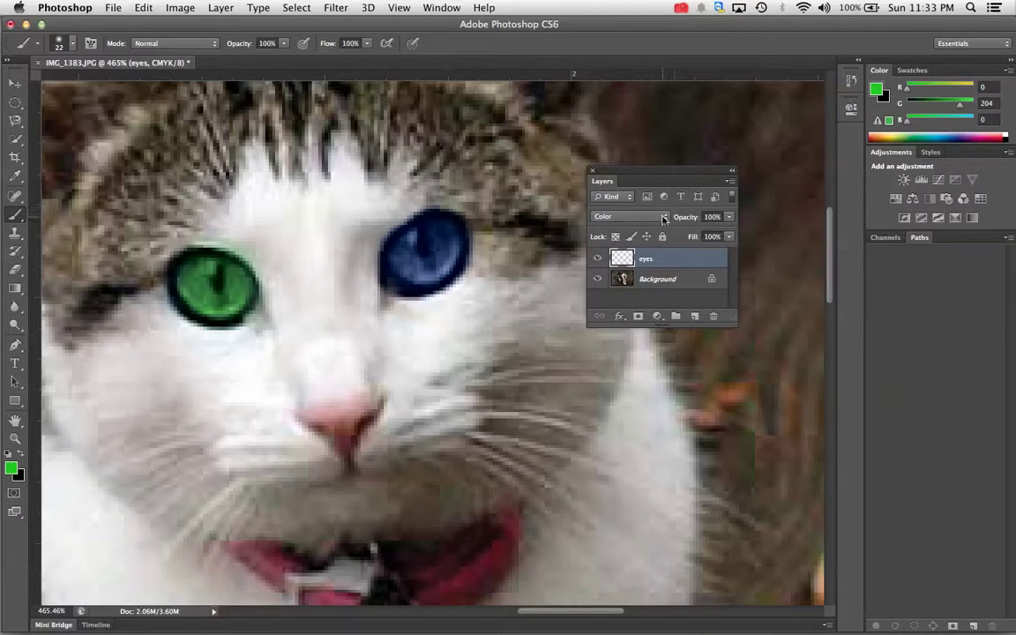
Try the Darken, Lighten and Overlay blending modes on the eyes layer and settle on Darken
left_click(609, 216)
scroll(637, 53, "up", 3)
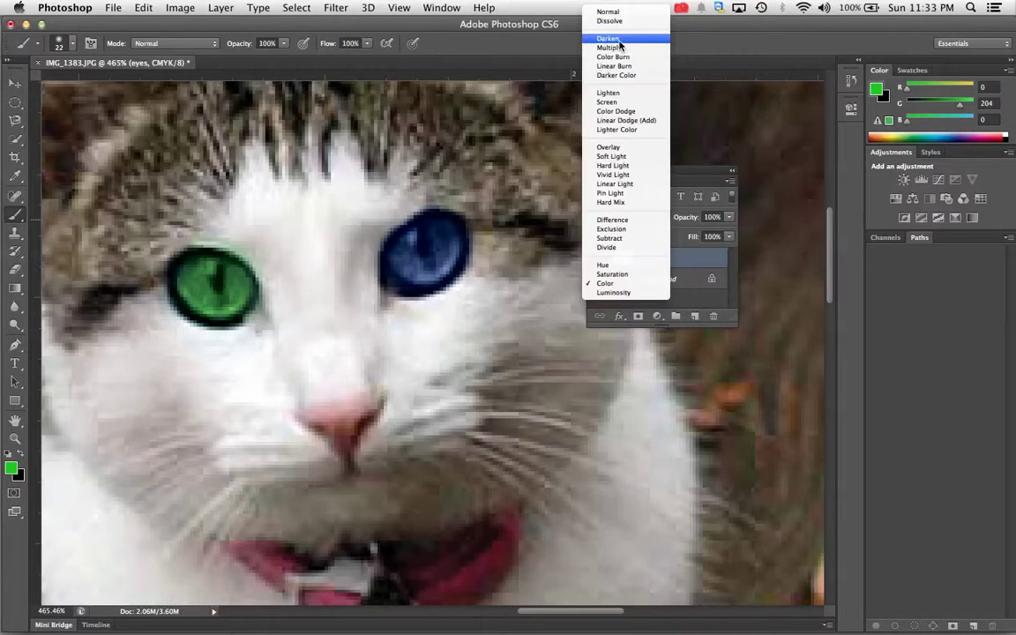
left_click(621, 40)
left_click(617, 217)
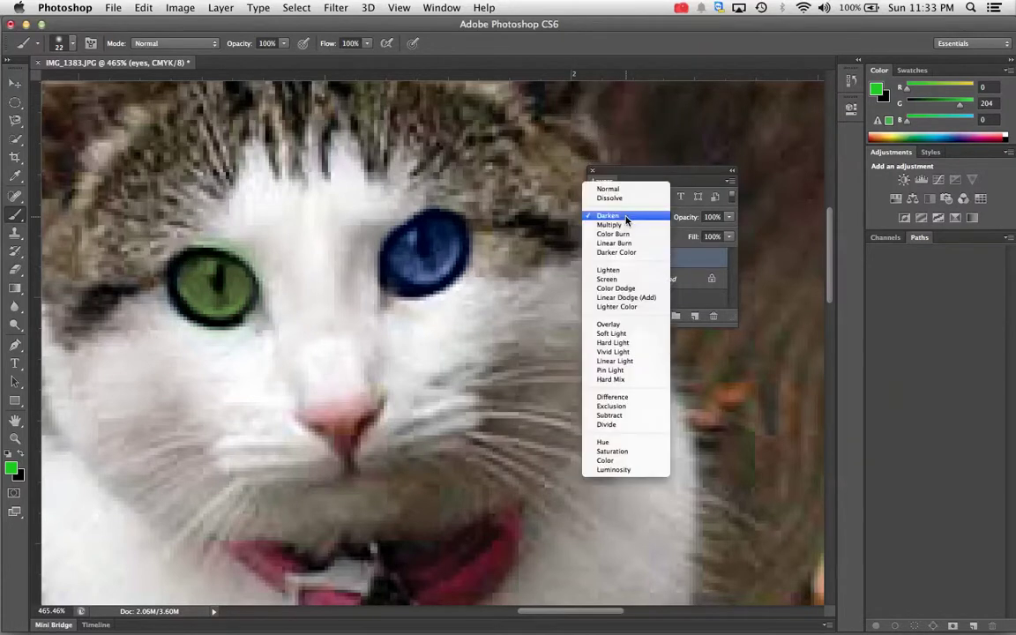
left_click(620, 275)
left_click(618, 216)
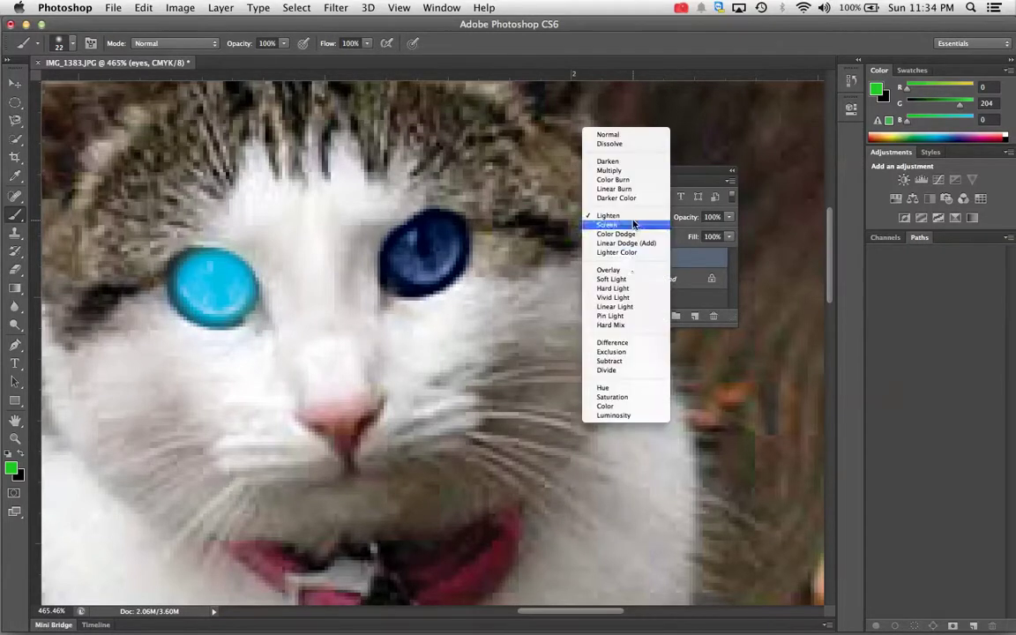
left_click(625, 270)
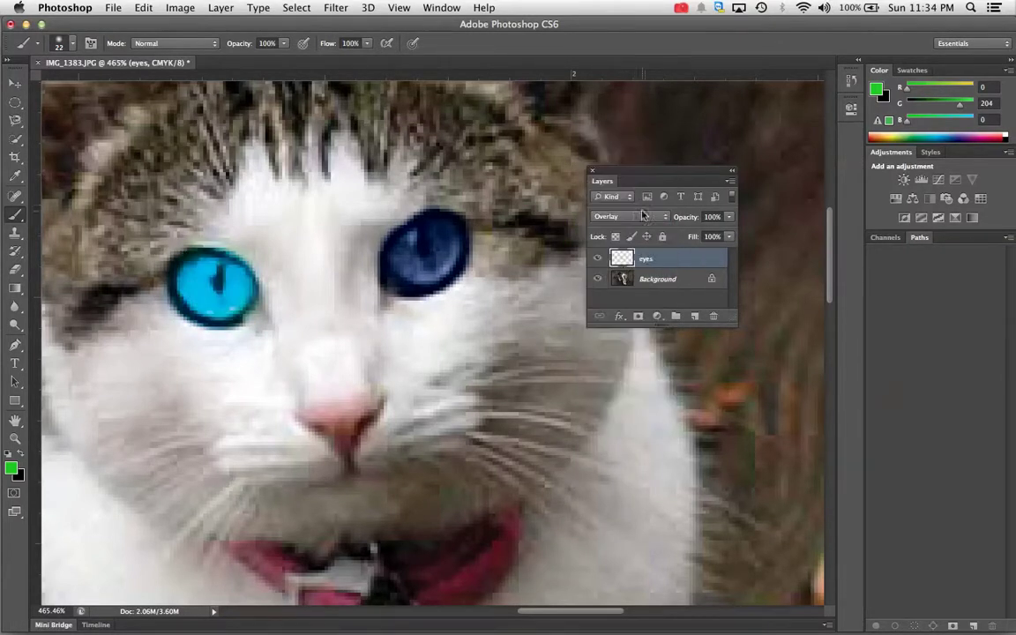
left_click(636, 216)
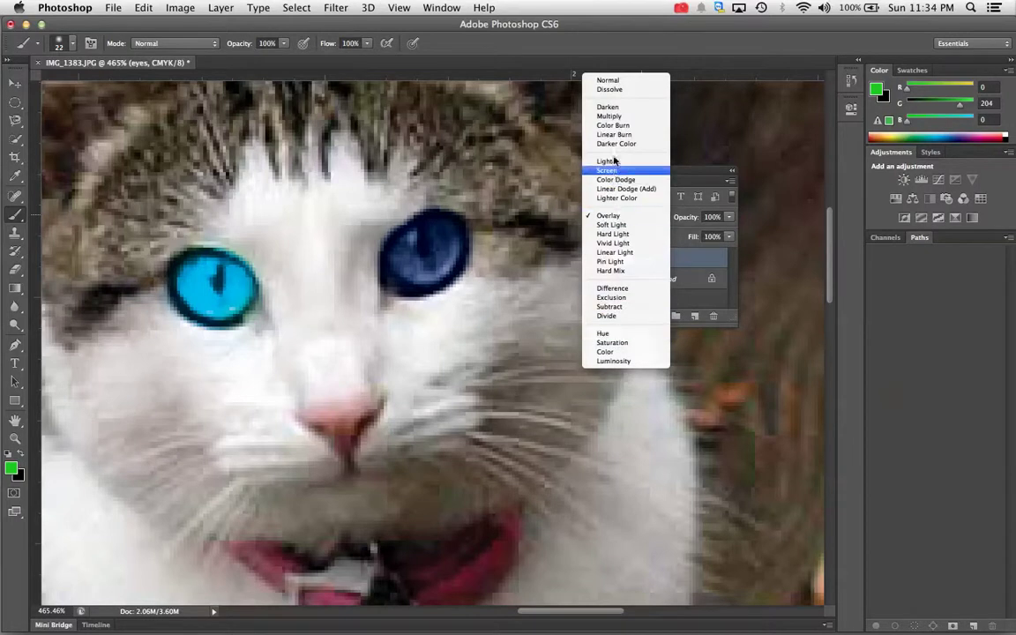
left_click(619, 105)
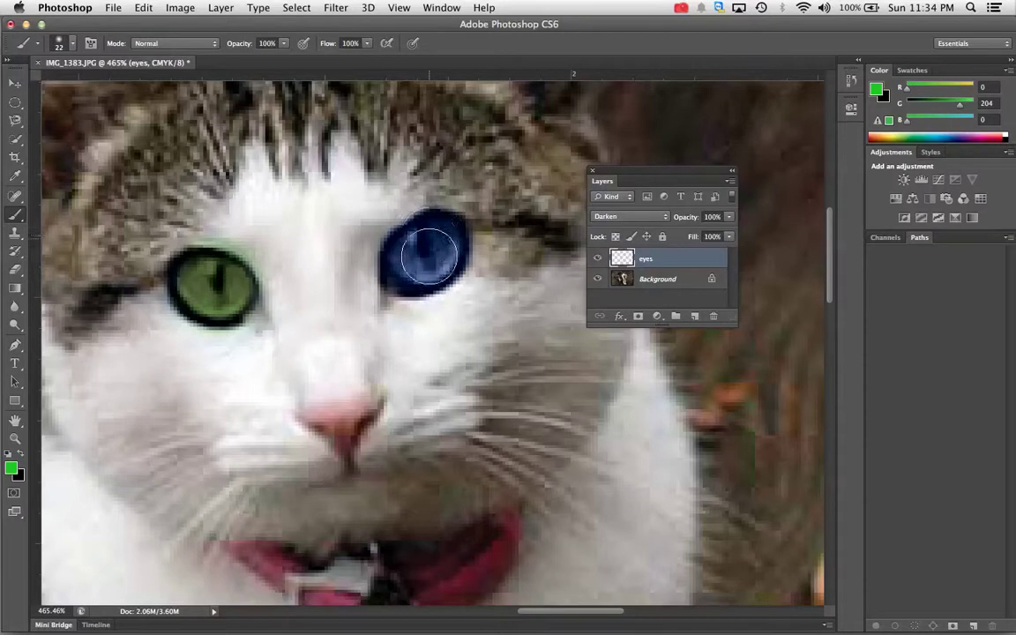
Paint green over the eye on the photo's right side and over a patch of white fur above the other eye
left_click_drag(421, 249, 416, 256)
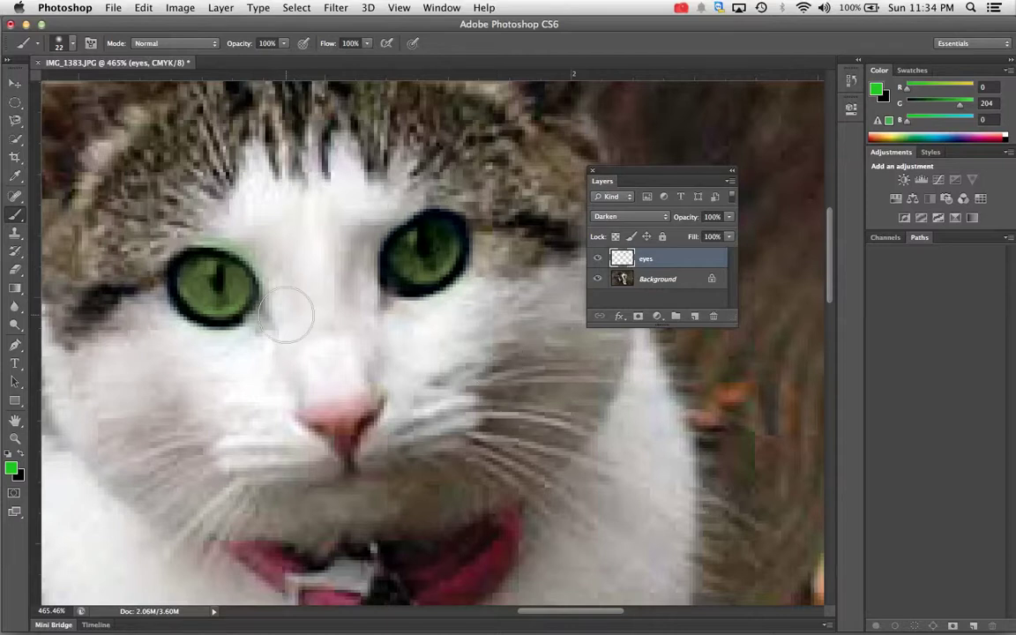
left_click_drag(216, 273, 269, 232)
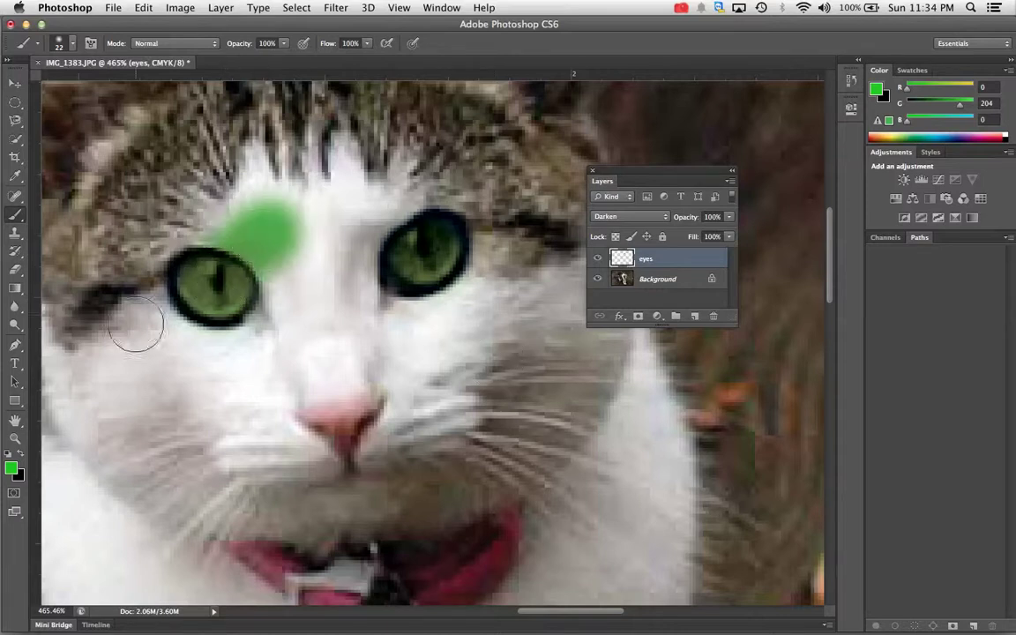
Switch to the Eraser Tool at size 10 and erase part of the stray green patch beside the eye
left_click(15, 273)
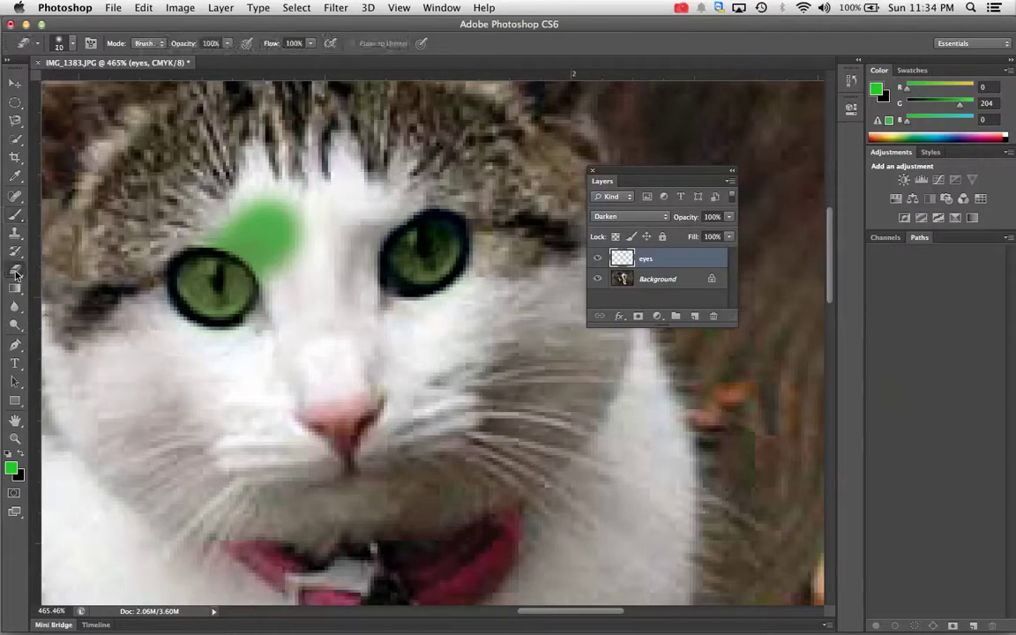
left_click(61, 268)
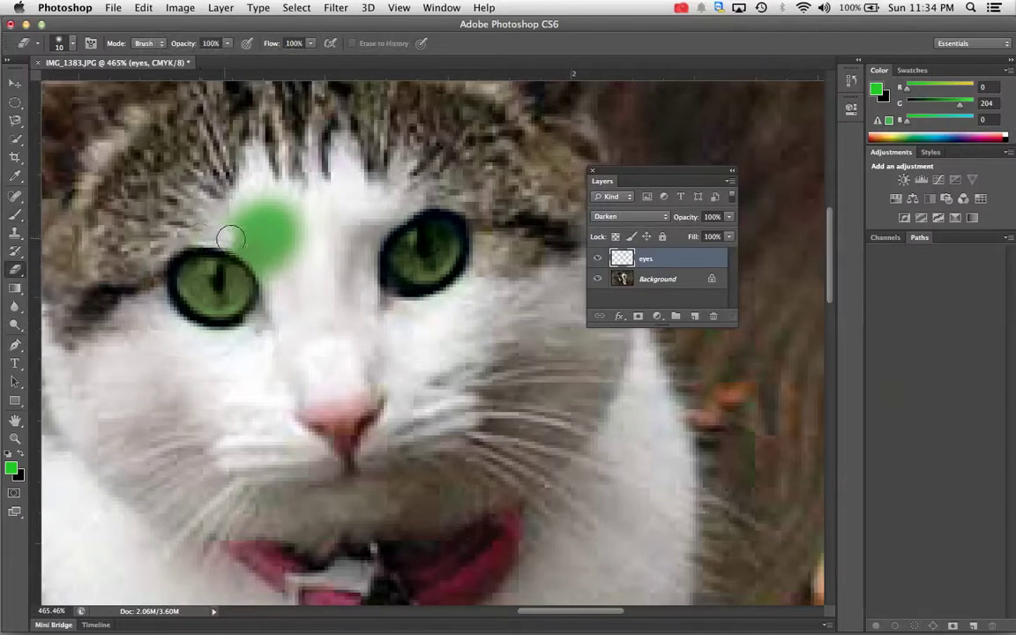
mouse_move(230, 236)
left_mouse_down()
mouse_move(246, 240)
mouse_move(225, 227)
mouse_move(265, 266)
left_mouse_up()
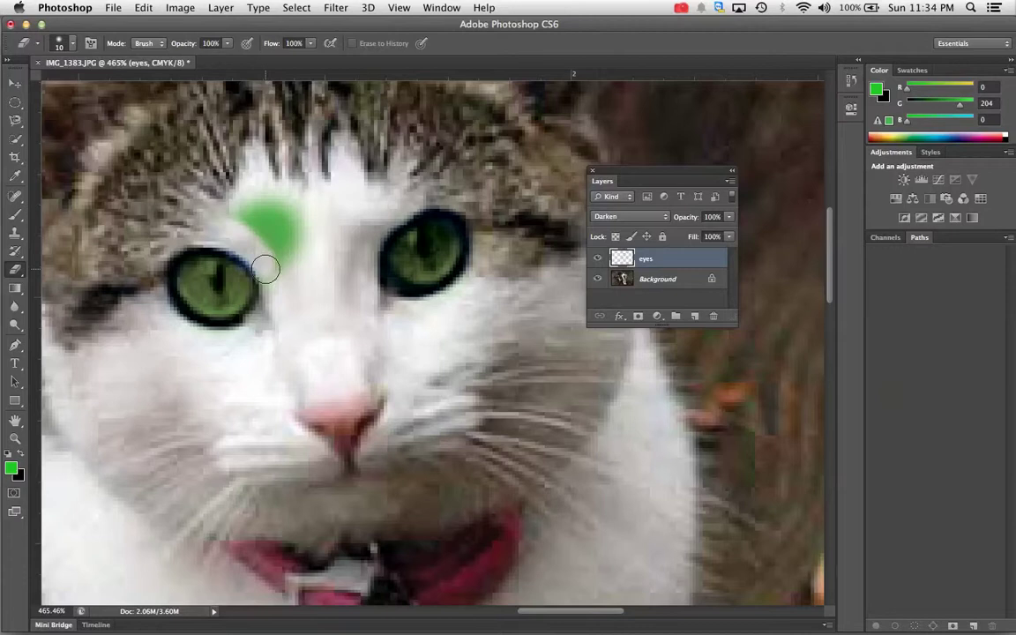
Hide and show the Background layer repeatedly to examine the green paint isolated on the eyes layer
left_click(599, 279)
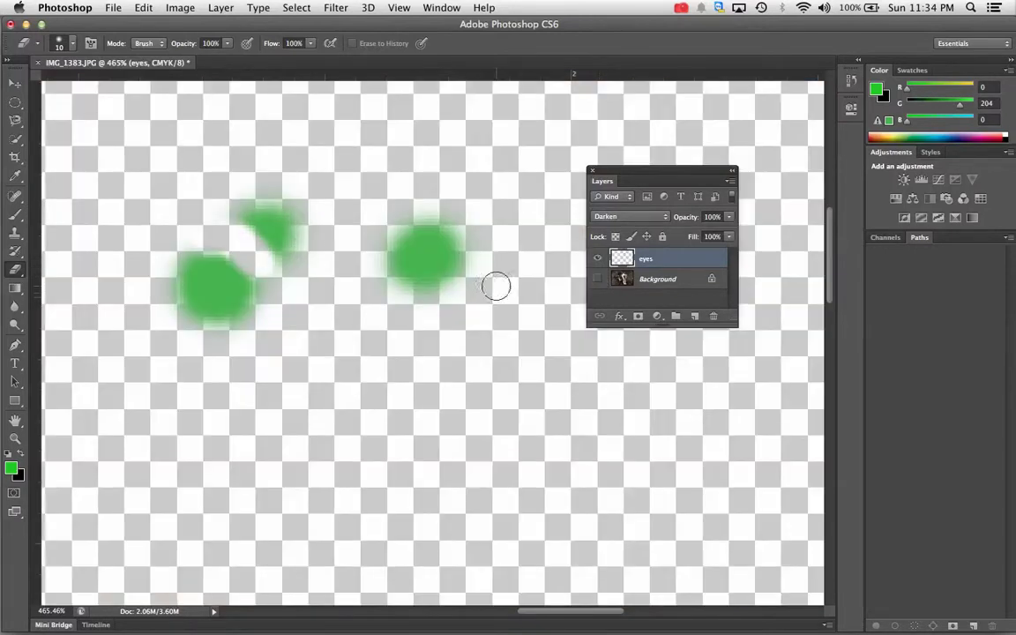
left_click(598, 279)
left_click(598, 280)
left_click(599, 280)
left_click(599, 279)
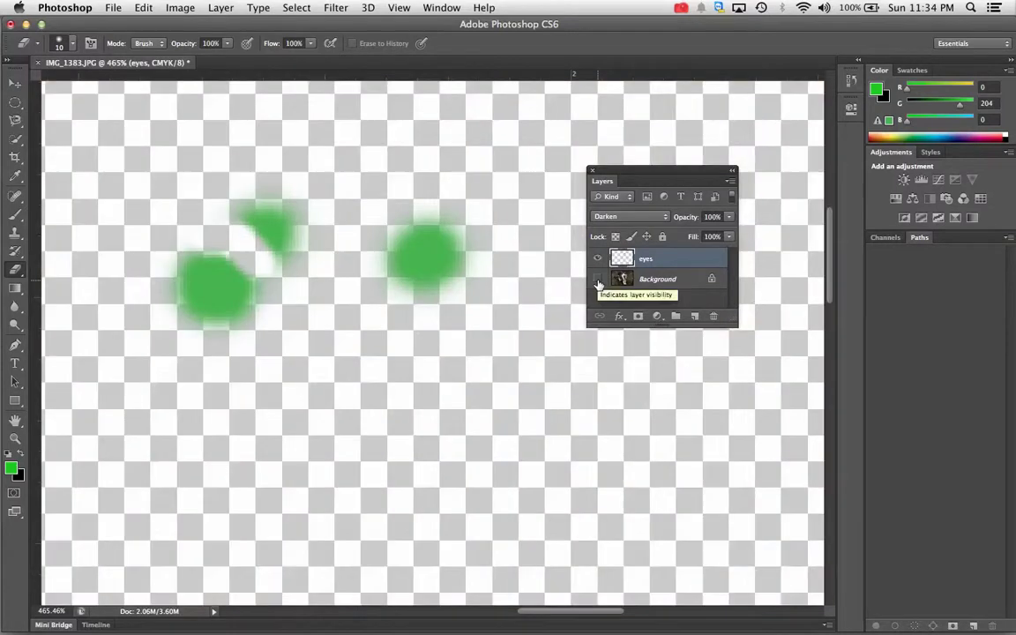
left_click(598, 280)
left_click(598, 280)
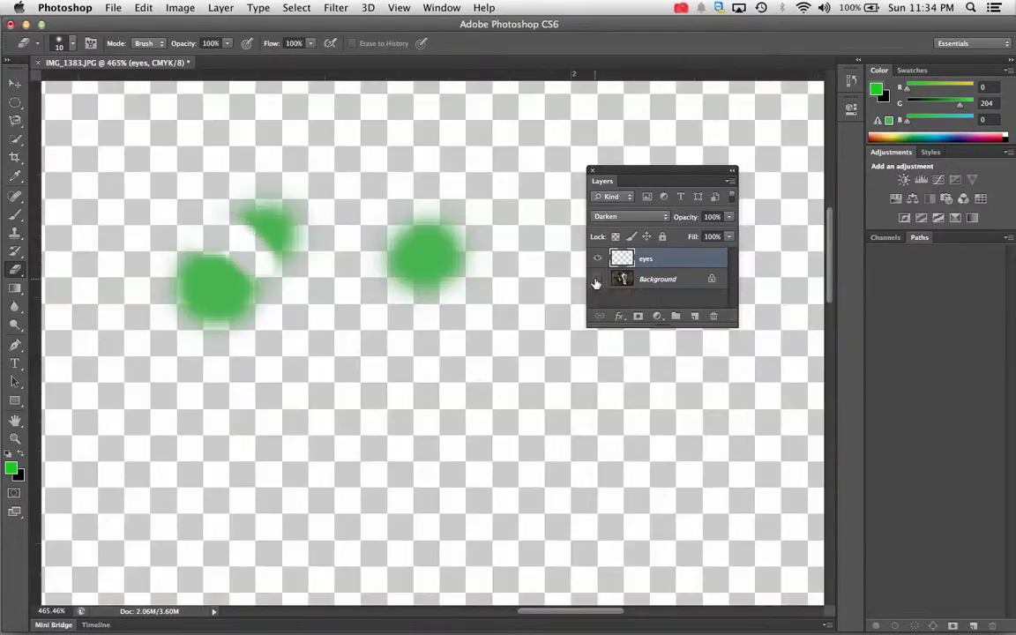
Erase the rest of the stray green patch, show the Background layer, and repaint the partly erased eye with the Brush Tool
mouse_move(259, 251)
left_mouse_down()
mouse_move(277, 229)
mouse_move(293, 229)
mouse_move(273, 207)
mouse_move(297, 259)
mouse_move(216, 236)
mouse_move(179, 240)
mouse_move(198, 314)
left_mouse_up()
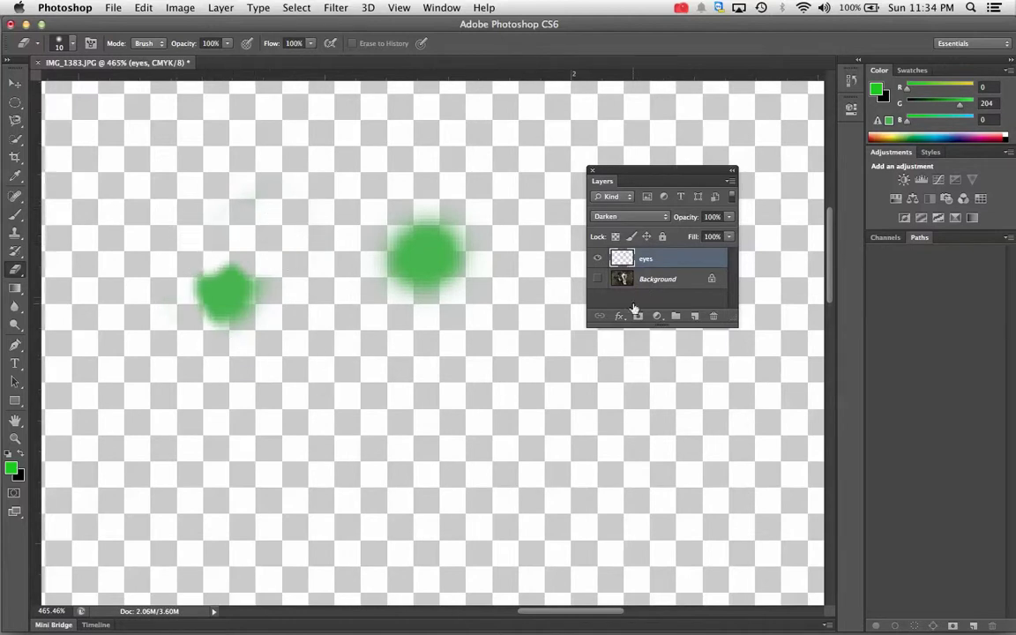
left_click(594, 278)
key("b")
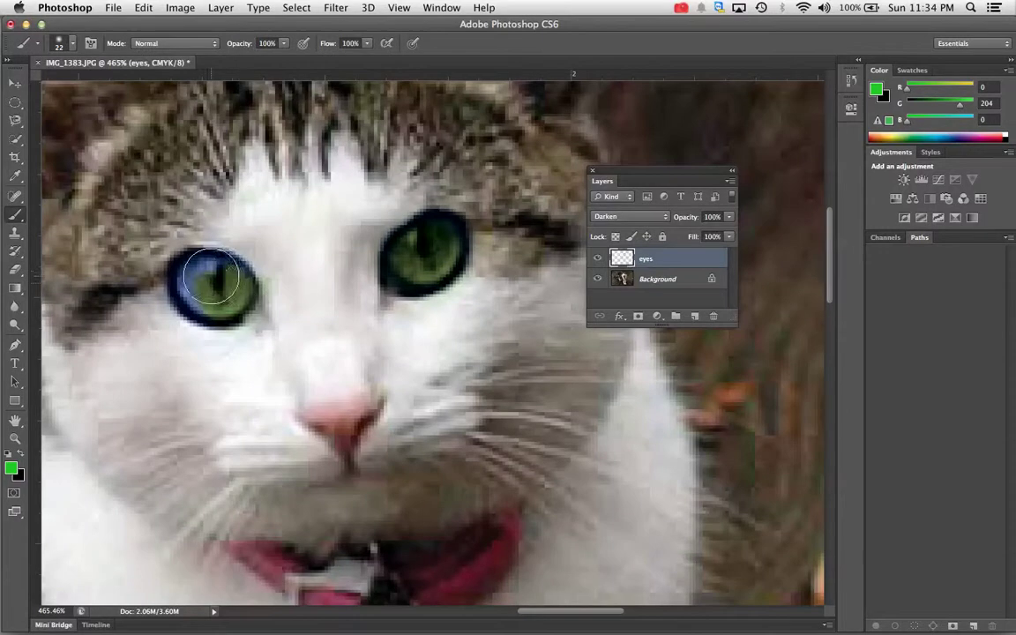
mouse_move(202, 283)
left_mouse_down()
mouse_move(189, 256)
mouse_move(206, 256)
mouse_move(182, 256)
left_mouse_up()
Toggle the Background layer's visibility to compare the repainted green spots with the blended result, leaving the layer shown
left_click(598, 279)
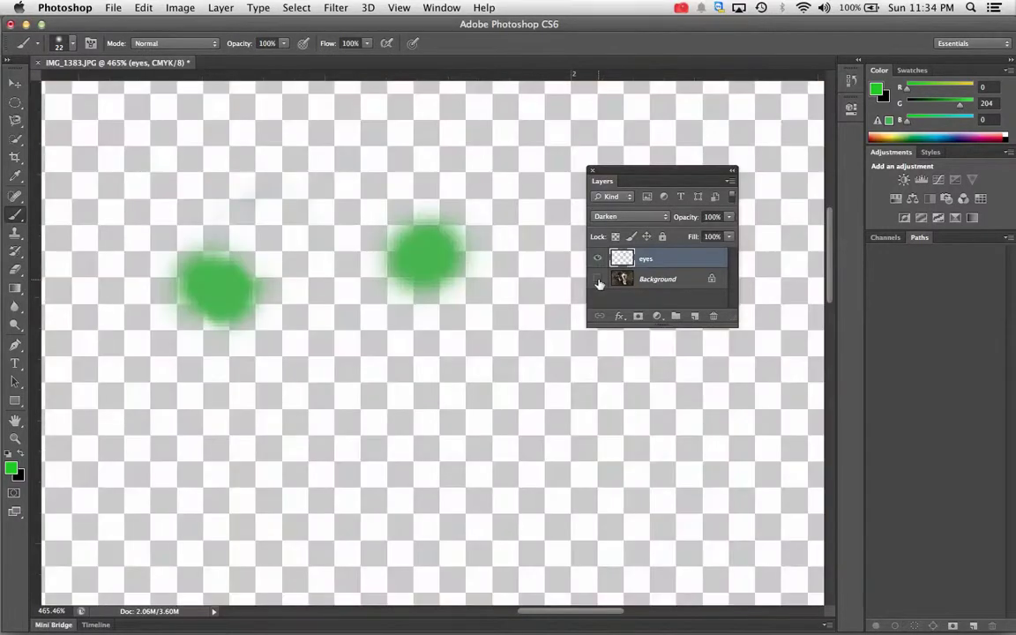
left_click(599, 280)
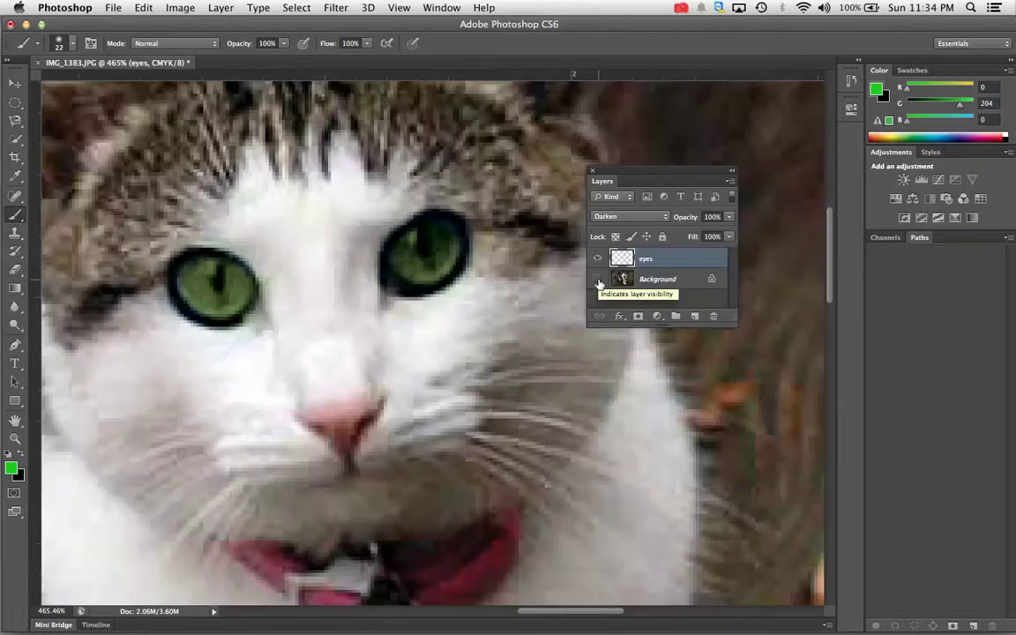
left_click(598, 280)
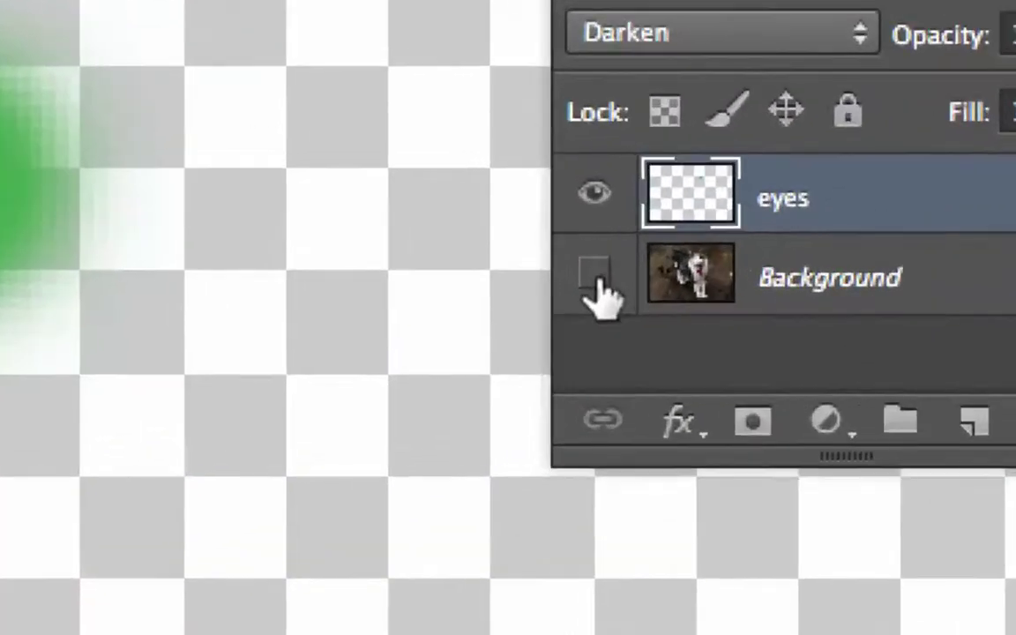
left_click(594, 275)
left_click(595, 276)
left_click(595, 276)
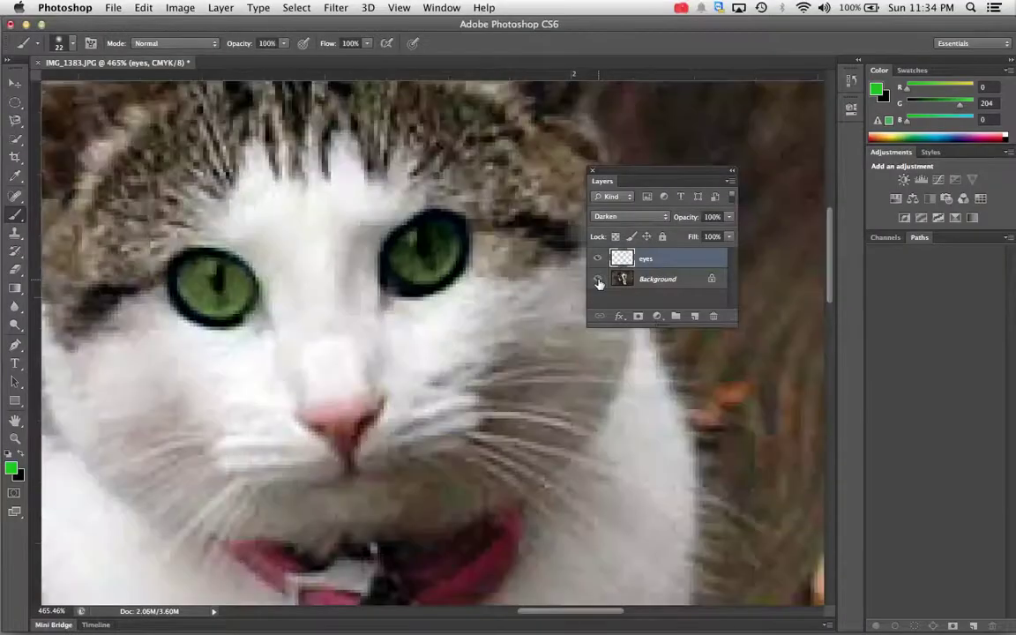
Try painting green over the cat's collar on the eyes layer and undo the stroke
key("super+minus")
key("super+minus")
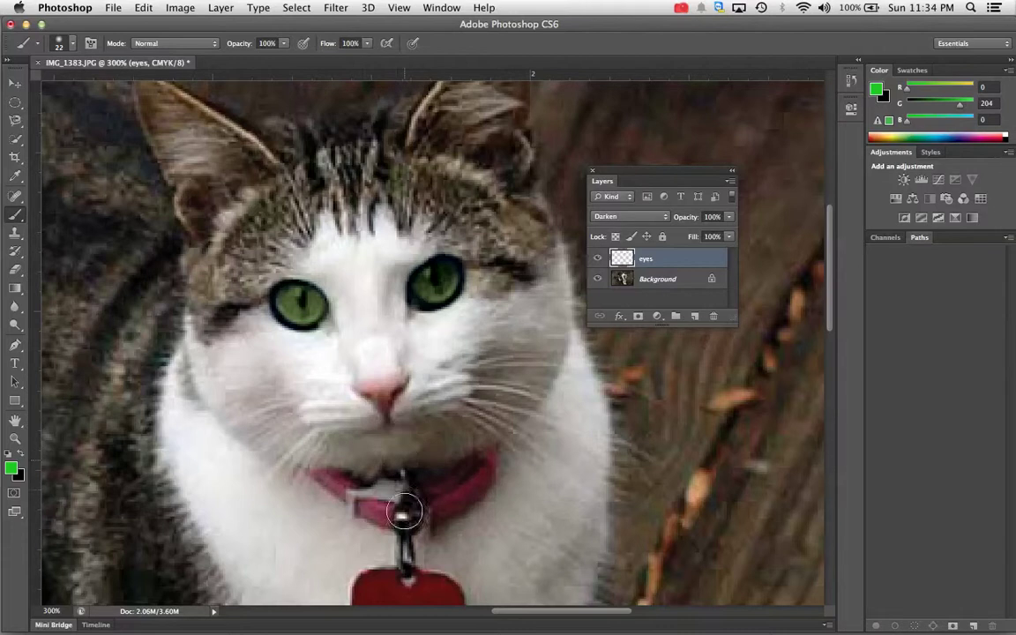
mouse_move(324, 483)
left_mouse_down()
mouse_move(397, 509)
mouse_move(457, 487)
mouse_move(479, 465)
mouse_move(372, 509)
mouse_move(337, 490)
mouse_move(440, 510)
left_mouse_up()
key("super+z")
Add a new layer named "fur" above the eyes layer
left_click(731, 183)
left_click(772, 190)
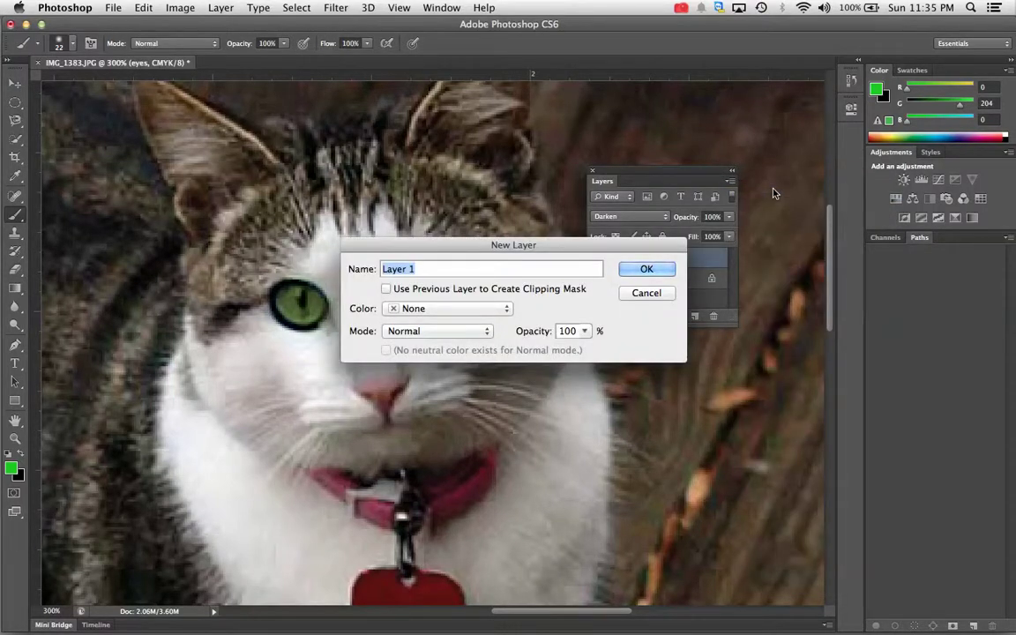
type("furs")
key("BackSpace")
key("Return")
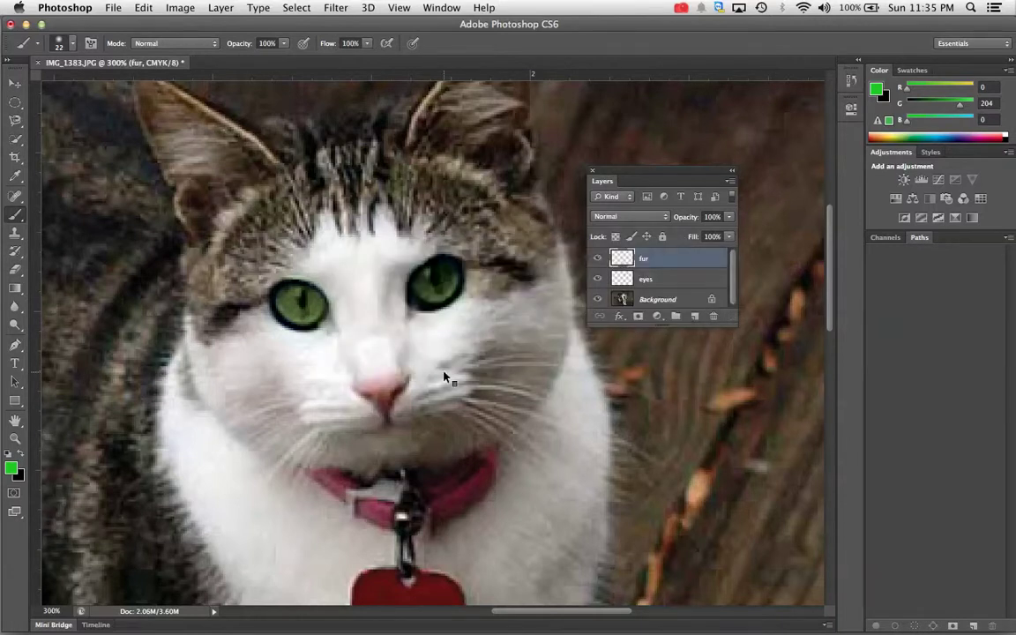
Set the foreground color to pure red (RGB 255, 0, 0) and paint over the white chest fur beside the collar on the fur layer
key("super+0")
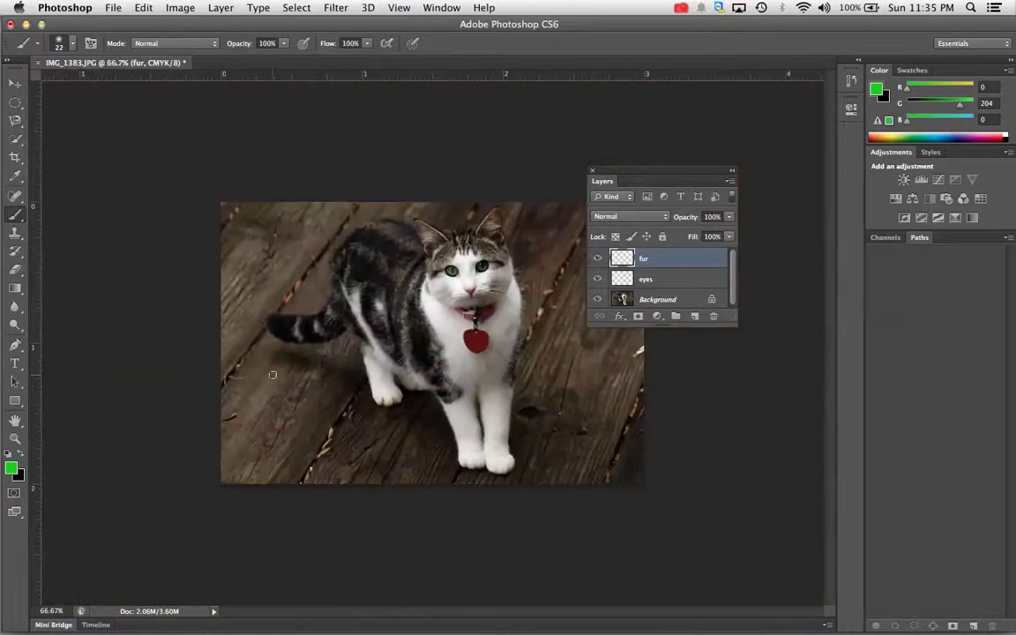
key("super+equal")
key("super+equal")
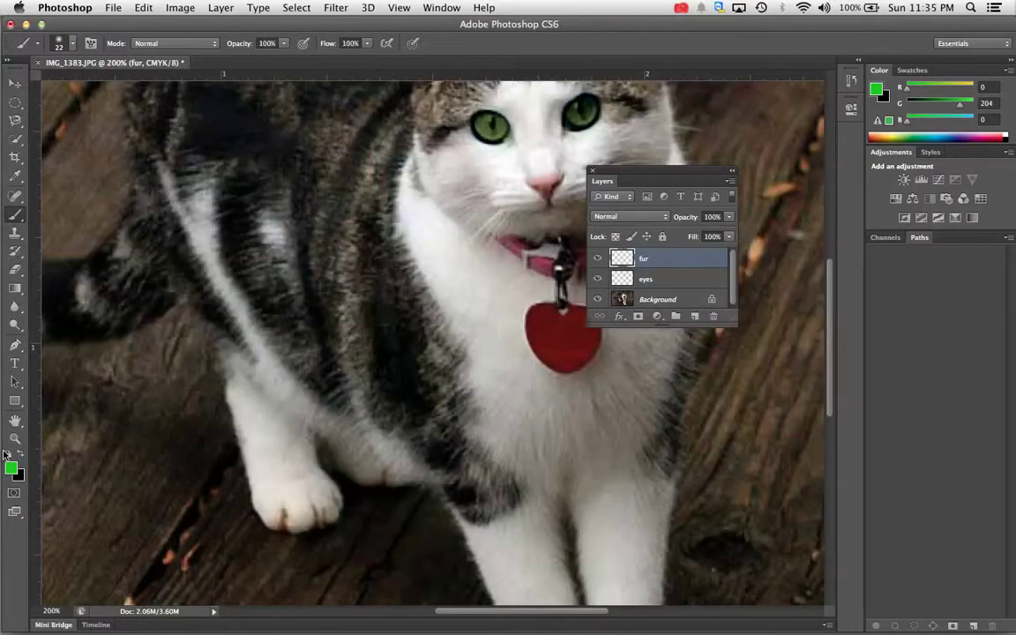
left_click(11, 468)
left_click(432, 201)
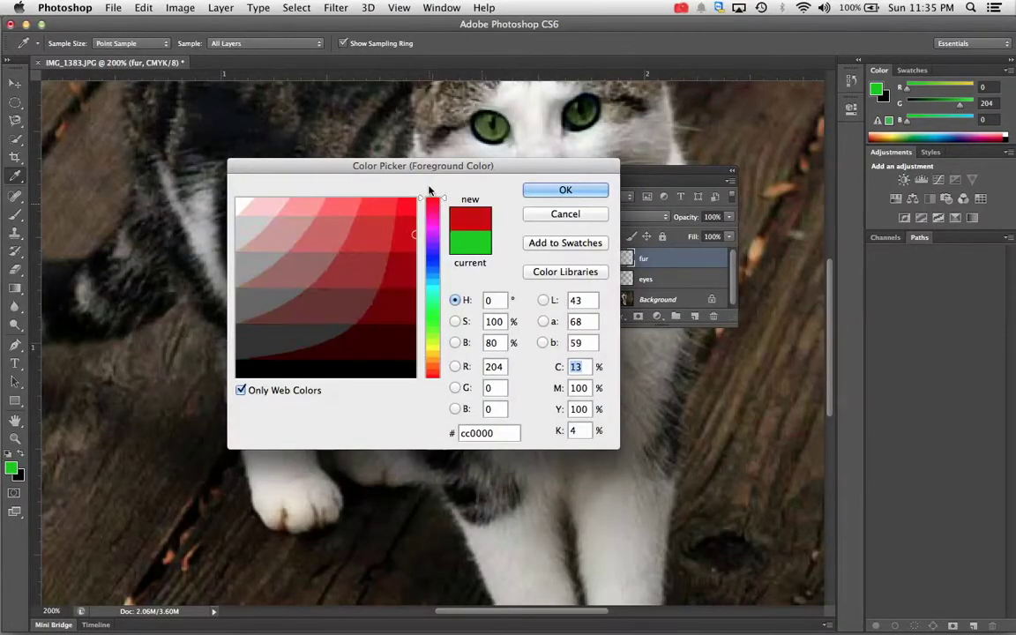
left_click(414, 199)
key("Return")
key("b")
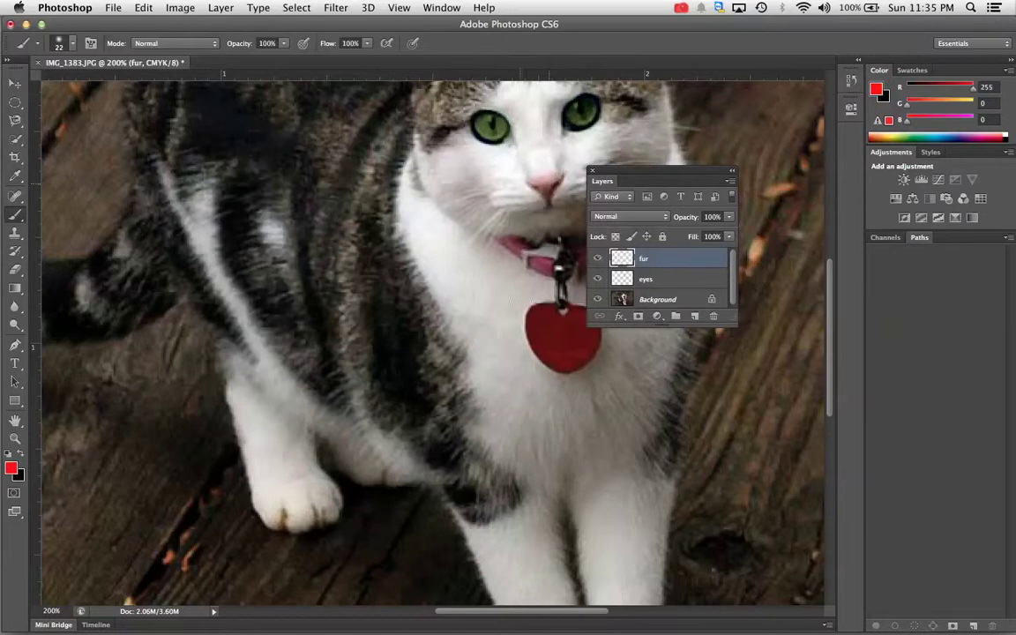
mouse_move(456, 271)
left_mouse_down()
mouse_move(443, 225)
mouse_move(426, 241)
mouse_move(426, 198)
mouse_move(470, 289)
mouse_move(480, 275)
mouse_move(517, 282)
left_mouse_up()
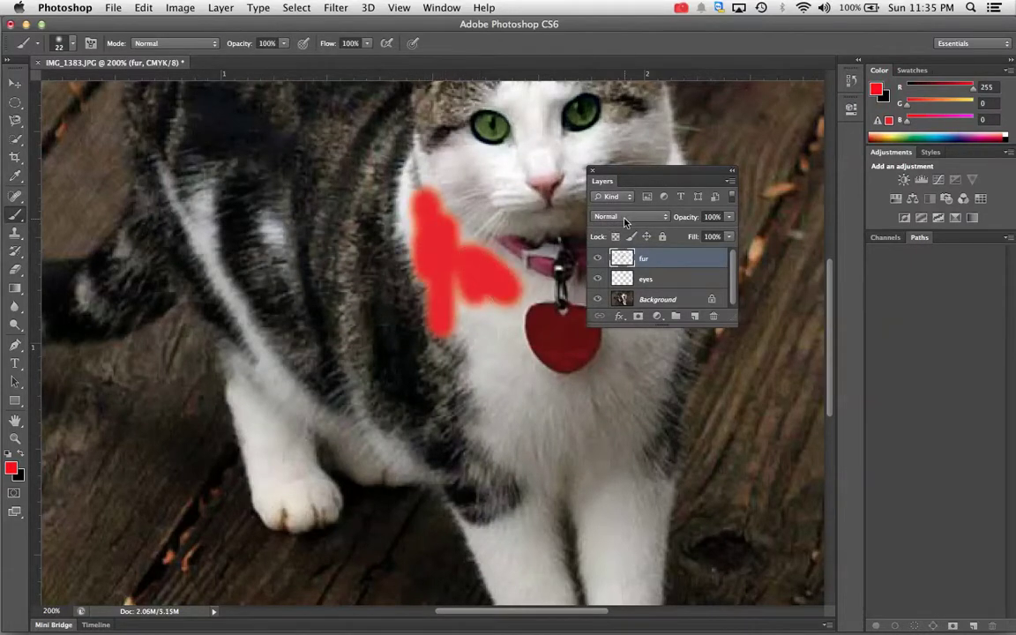
Set the fur layer's blending mode to Overlay and extend the red paint down the chest
left_click(625, 221)
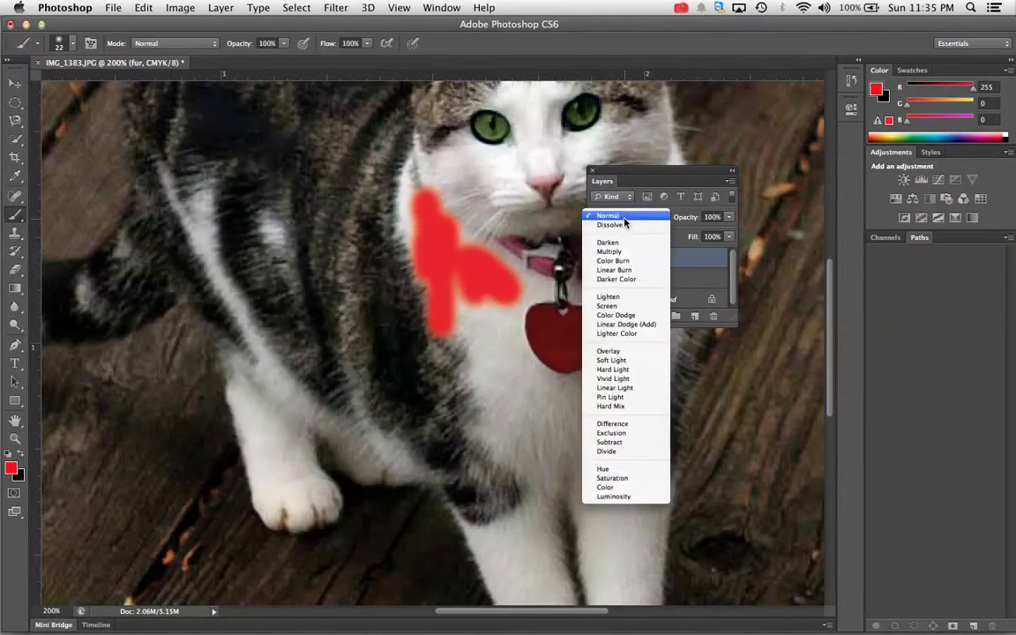
left_click(620, 353)
mouse_move(452, 285)
left_mouse_down()
mouse_move(479, 339)
mouse_move(449, 332)
mouse_move(450, 322)
mouse_move(499, 355)
left_mouse_up()
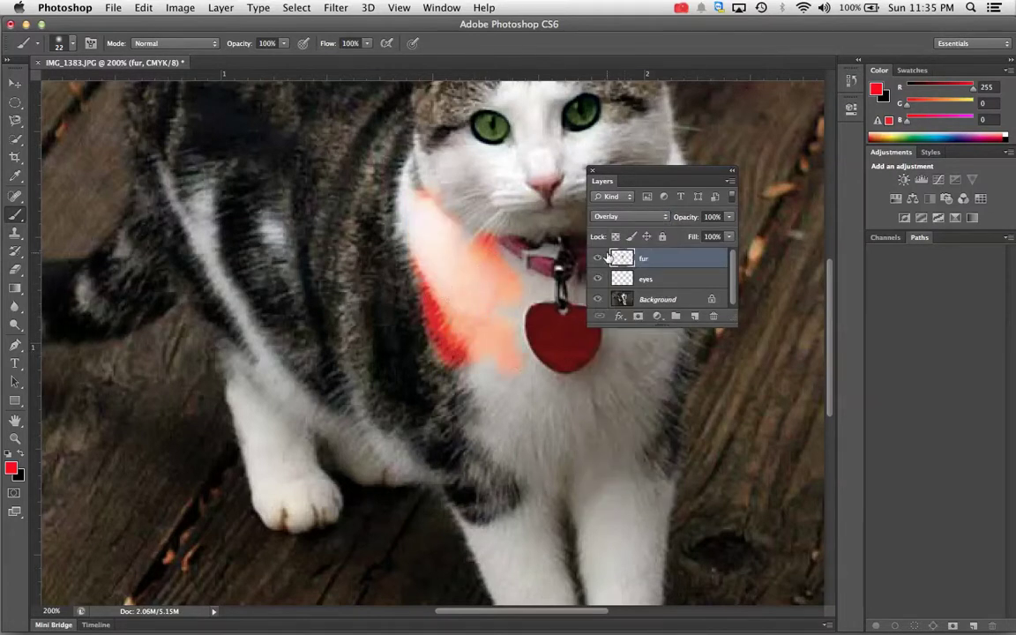
Try the Color blending mode on the fur layer and settle on Darken
left_click(627, 217)
left_click(623, 352)
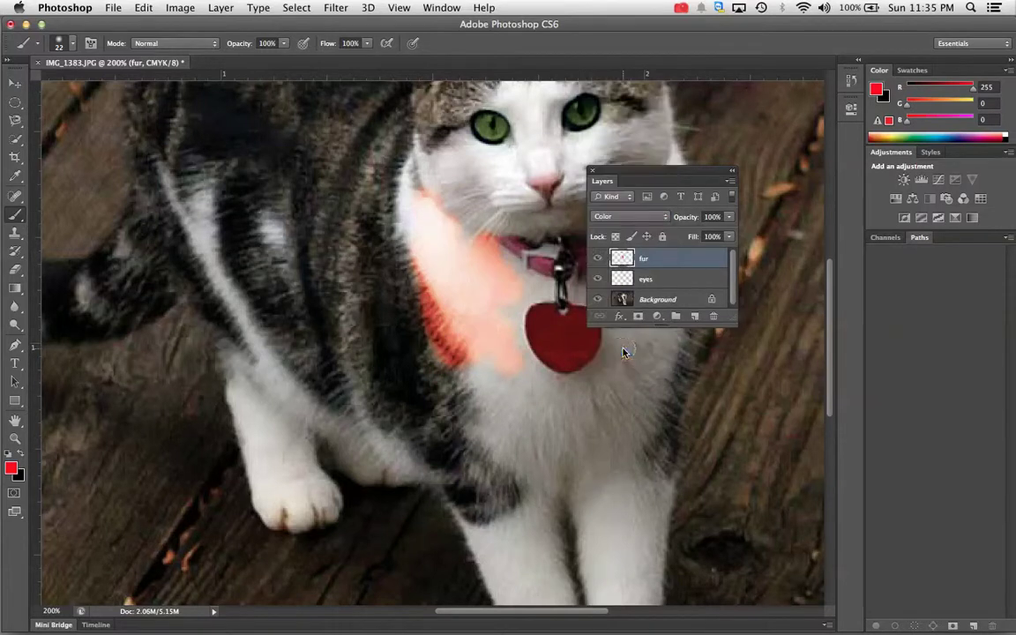
left_click(628, 216)
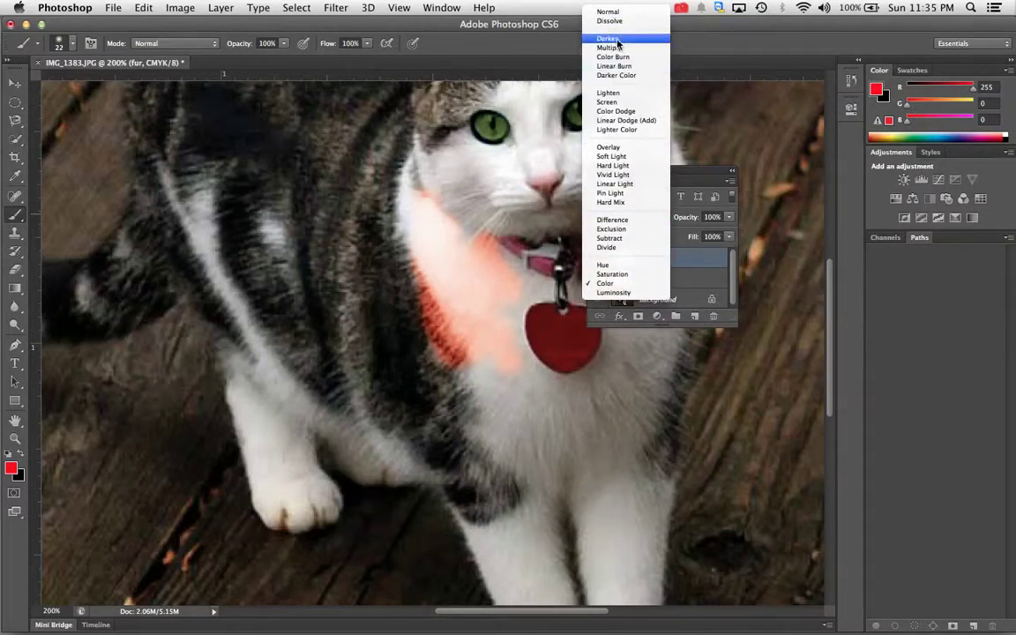
left_click(619, 41)
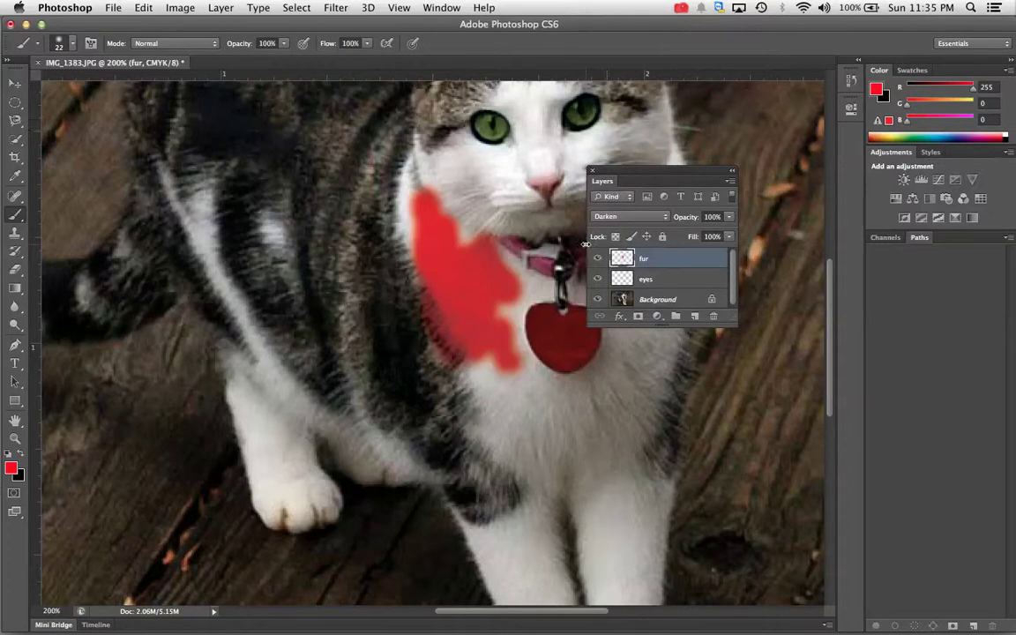
Paint red over the chest fur on both sides of the collar and heart tag, enlarging the brush to 45
mouse_move(432, 257)
left_mouse_down()
mouse_move(488, 261)
mouse_move(480, 252)
mouse_move(543, 286)
mouse_move(499, 264)
mouse_move(472, 296)
mouse_move(521, 350)
mouse_move(480, 332)
mouse_move(436, 223)
mouse_move(389, 181)
mouse_move(366, 177)
mouse_move(361, 159)
mouse_move(400, 193)
mouse_move(398, 252)
mouse_move(453, 293)
mouse_move(445, 322)
mouse_move(520, 393)
mouse_move(544, 369)
mouse_move(585, 385)
left_mouse_up()
scroll(586, 387, "right", 5)
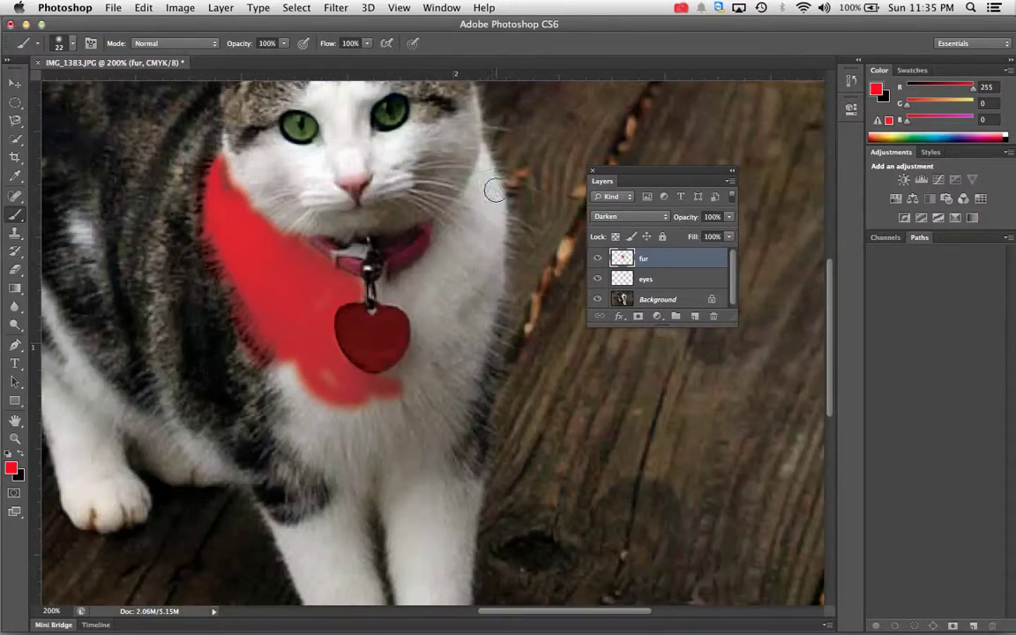
mouse_move(485, 145)
left_mouse_down()
mouse_move(485, 193)
mouse_move(482, 176)
mouse_move(432, 227)
mouse_move(450, 234)
mouse_move(390, 290)
mouse_move(416, 317)
mouse_move(417, 348)
mouse_move(395, 377)
mouse_move(405, 392)
mouse_move(470, 400)
mouse_move(486, 340)
mouse_move(487, 193)
mouse_move(498, 247)
mouse_move(496, 217)
mouse_move(470, 220)
mouse_move(431, 323)
mouse_move(438, 328)
mouse_move(422, 284)
mouse_move(459, 276)
mouse_move(450, 343)
mouse_move(447, 370)
left_mouse_up()
key("bracketright")
key("bracketright")
key("bracketright")
key("bracketright")
key("bracketright")
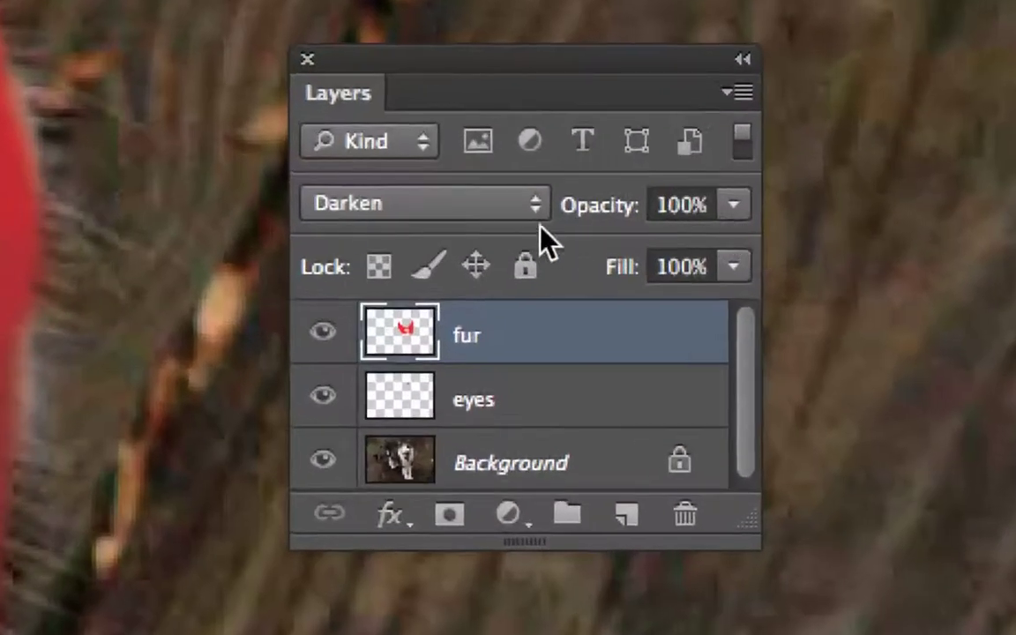
Keep the fur layer's blending mode at Darken and lower its opacity to 19%
left_click(517, 209)
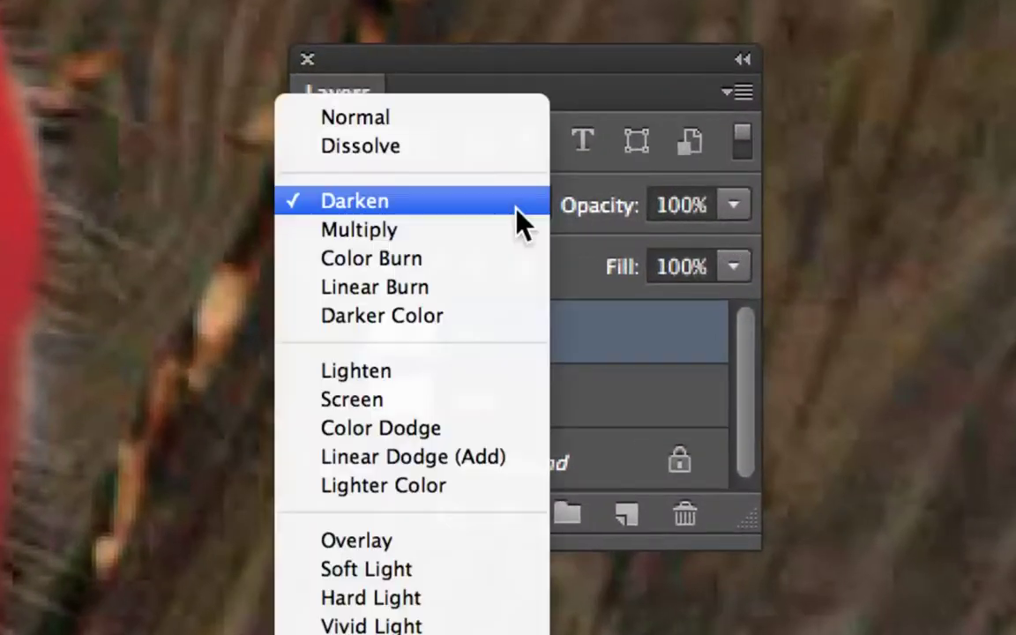
left_click(517, 210)
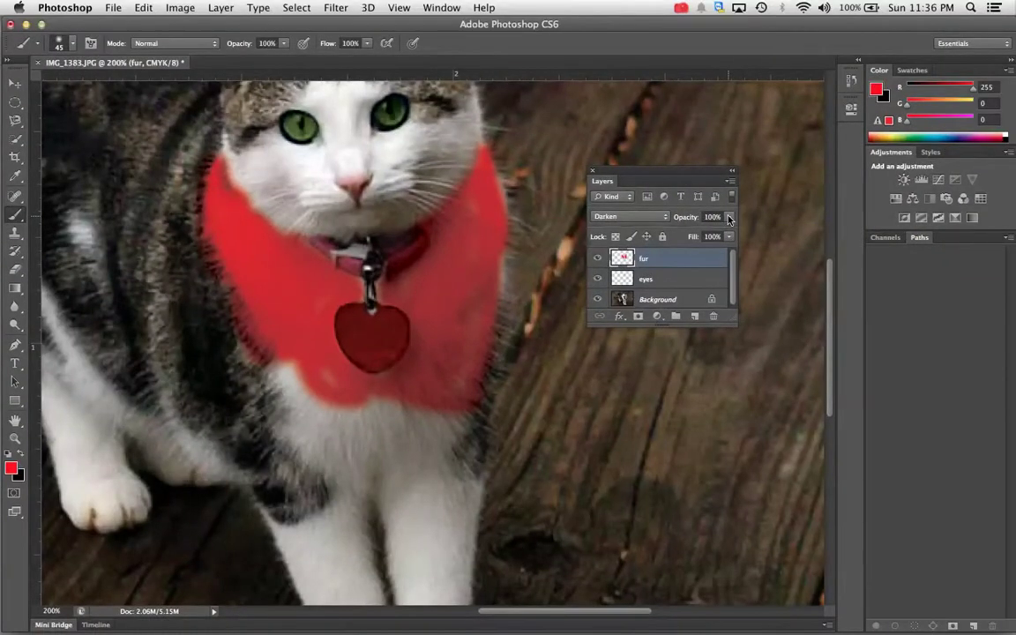
left_click(729, 218)
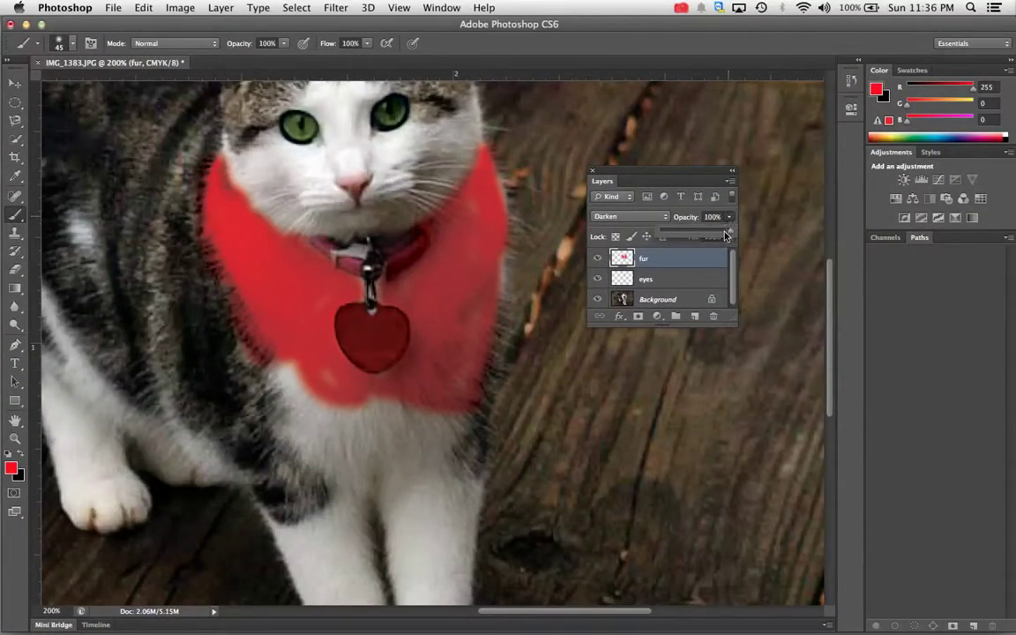
mouse_move(720, 236)
left_mouse_down()
mouse_move(644, 237)
mouse_move(676, 233)
left_mouse_up()
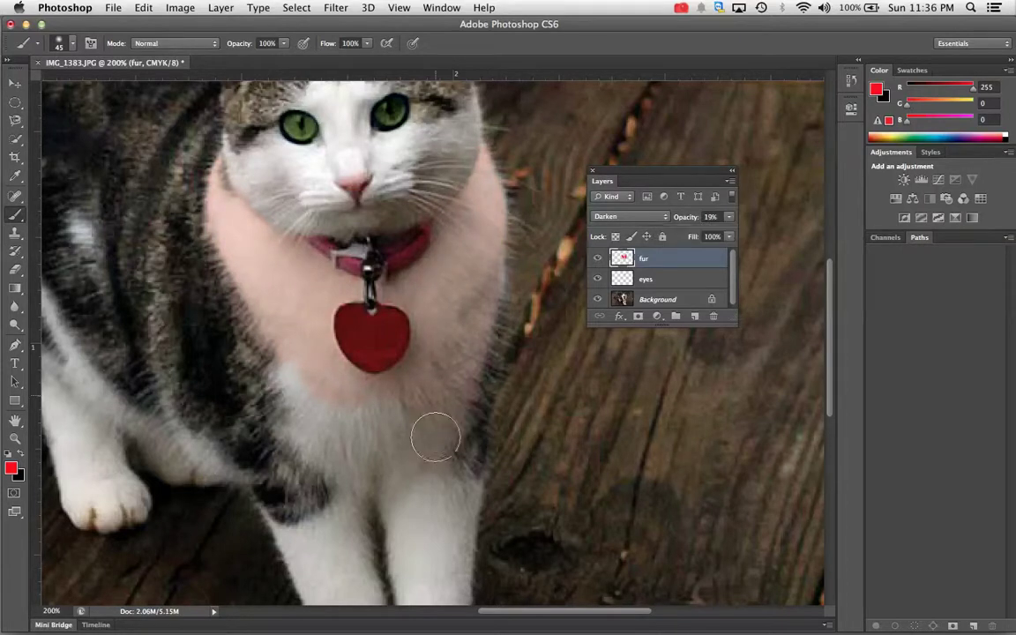
Paint the tint over the remaining lower chest, both front legs and the front paws on the fur layer
mouse_move(314, 403)
left_mouse_down()
mouse_move(312, 471)
mouse_move(323, 467)
mouse_move(349, 525)
mouse_move(351, 514)
mouse_move(307, 568)
mouse_move(302, 539)
mouse_move(331, 565)
mouse_move(340, 488)
left_mouse_up()
key("super+minus")
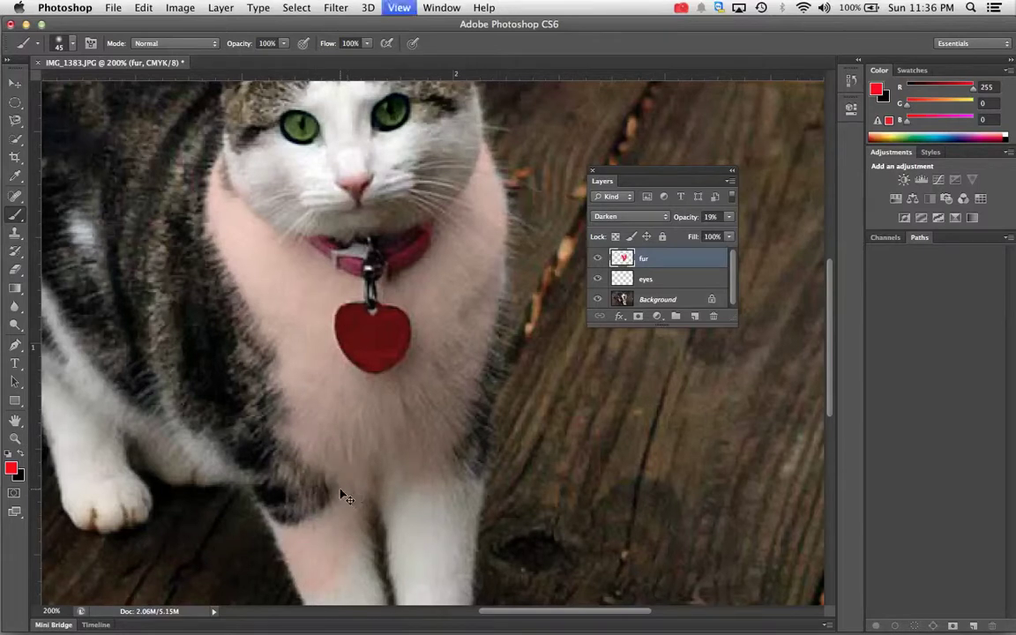
mouse_move(550, 376)
left_mouse_down()
mouse_move(532, 451)
mouse_move(542, 413)
mouse_move(539, 488)
mouse_move(517, 413)
mouse_move(528, 509)
left_mouse_up()
left_click_drag(480, 415, 493, 518)
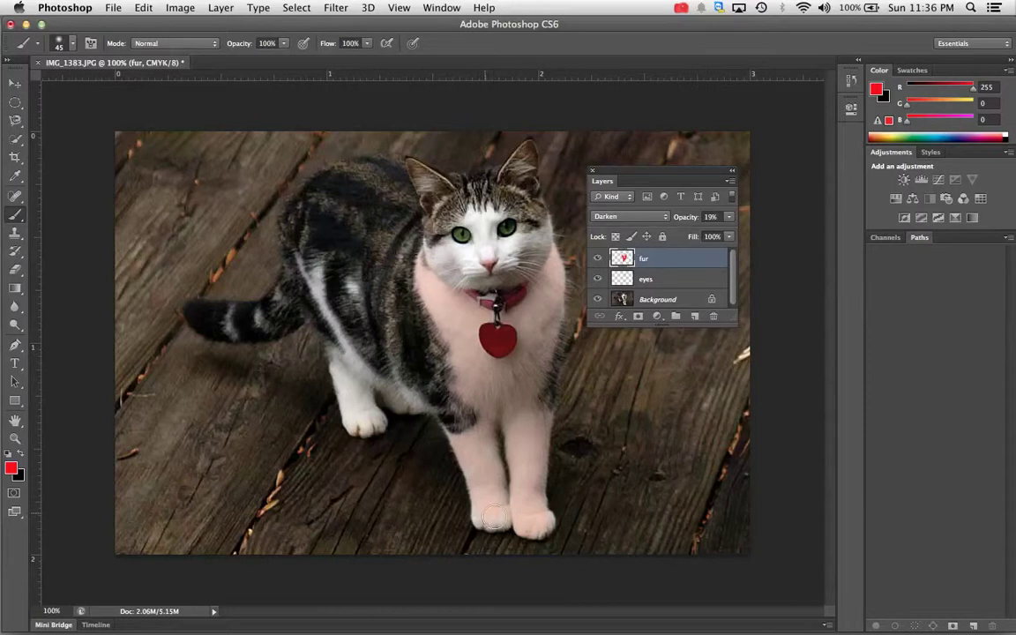
Finish painting the red tint over the front paws and the white face fur, going around both eyes, on the fur layer
left_click_drag(486, 436, 491, 478)
mouse_move(478, 293)
left_mouse_down()
mouse_move(440, 264)
mouse_move(446, 256)
mouse_move(472, 240)
mouse_move(527, 249)
mouse_move(445, 222)
mouse_move(440, 201)
mouse_move(450, 184)
mouse_move(404, 190)
mouse_move(396, 203)
mouse_move(480, 258)
left_mouse_up()
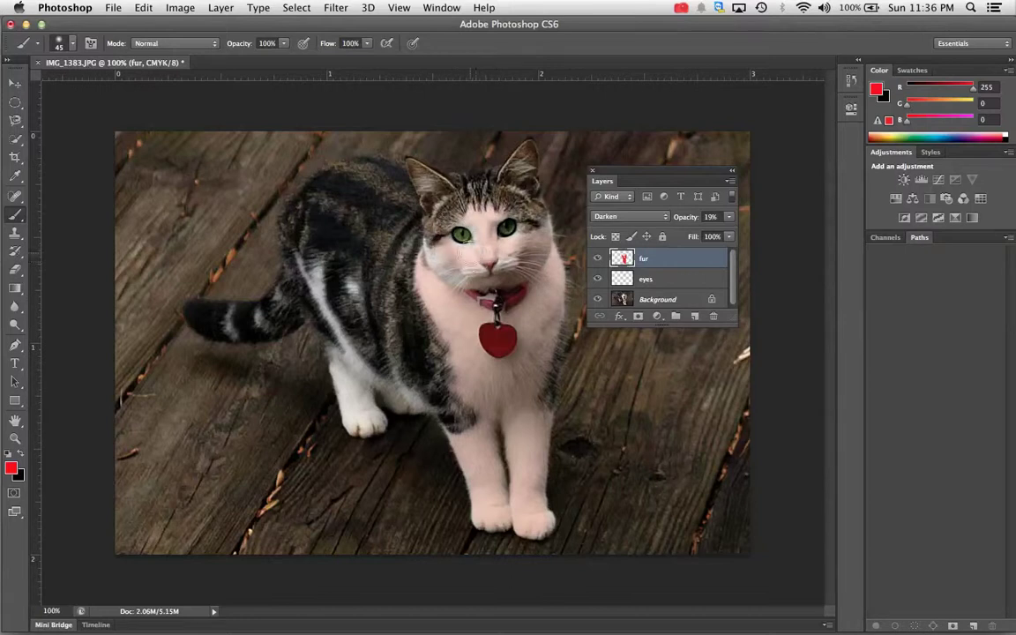
mouse_move(457, 247)
left_mouse_down()
mouse_move(503, 265)
mouse_move(482, 233)
mouse_move(540, 388)
left_mouse_up()
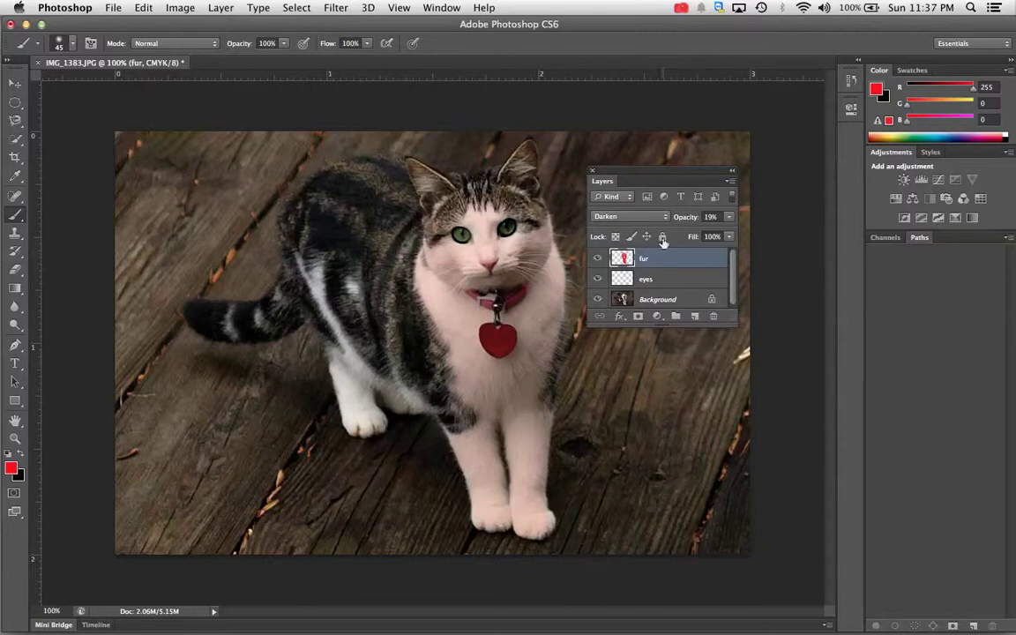
Lower the fur layer's opacity to 10% and compare the image with the fur layer and the Background each hidden in turn
left_click(730, 216)
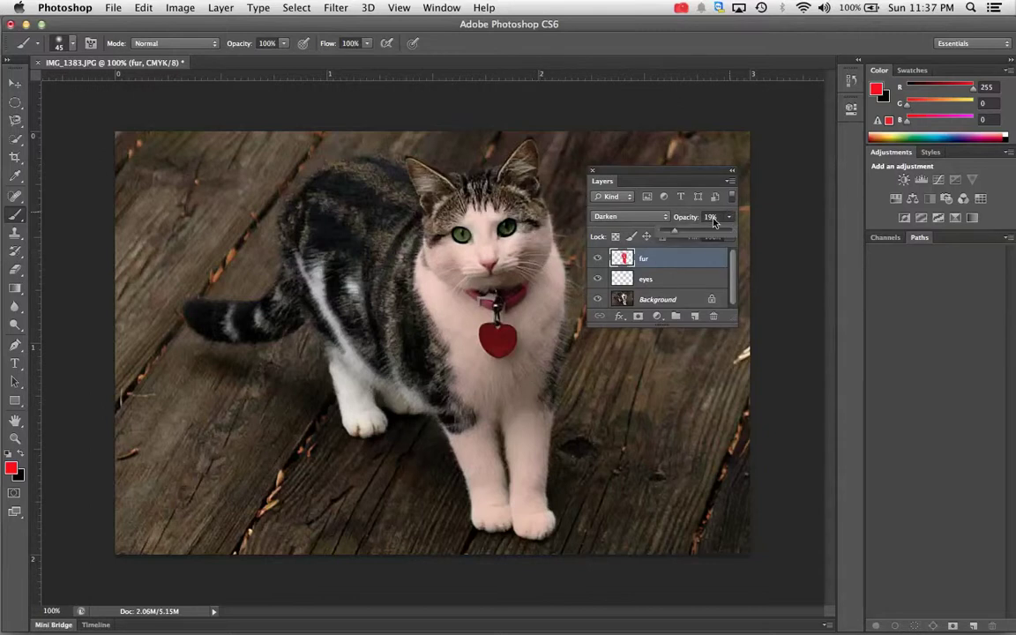
left_click_drag(675, 233, 669, 230)
left_click(665, 218)
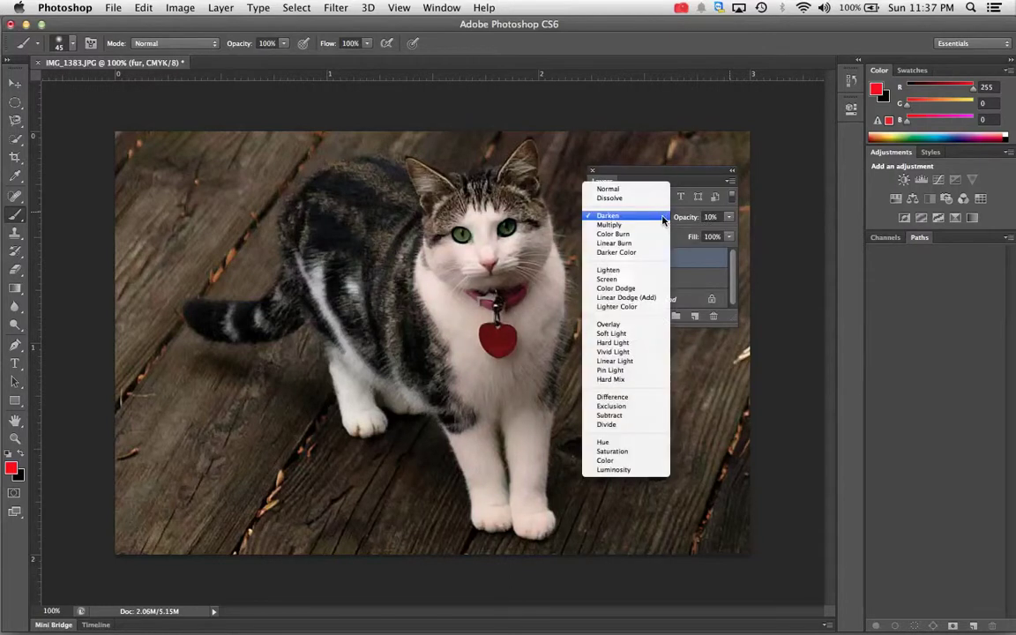
left_click(664, 219)
left_click(604, 260)
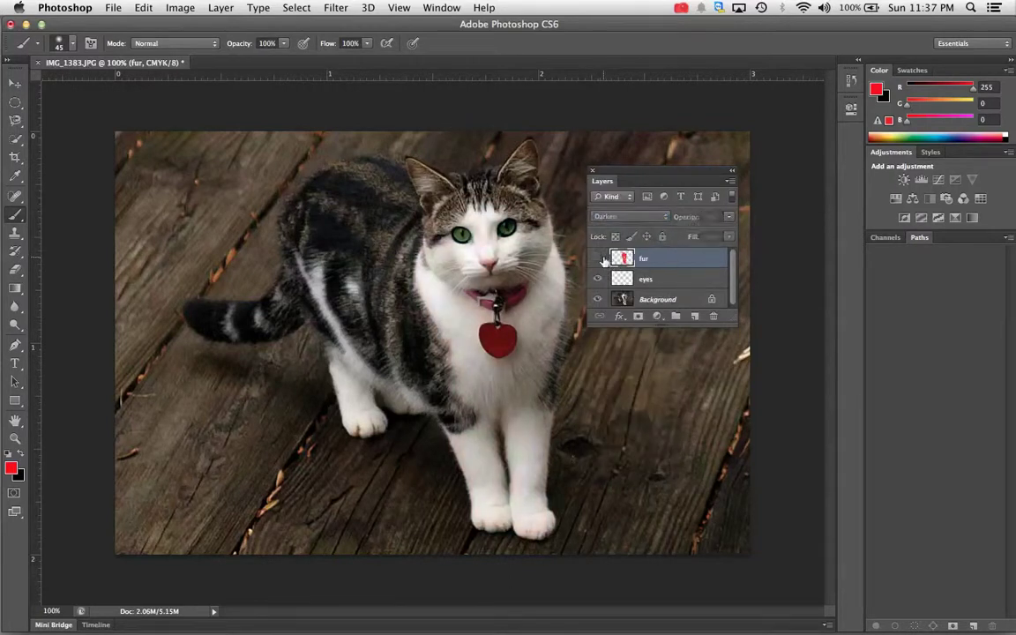
left_click(604, 260)
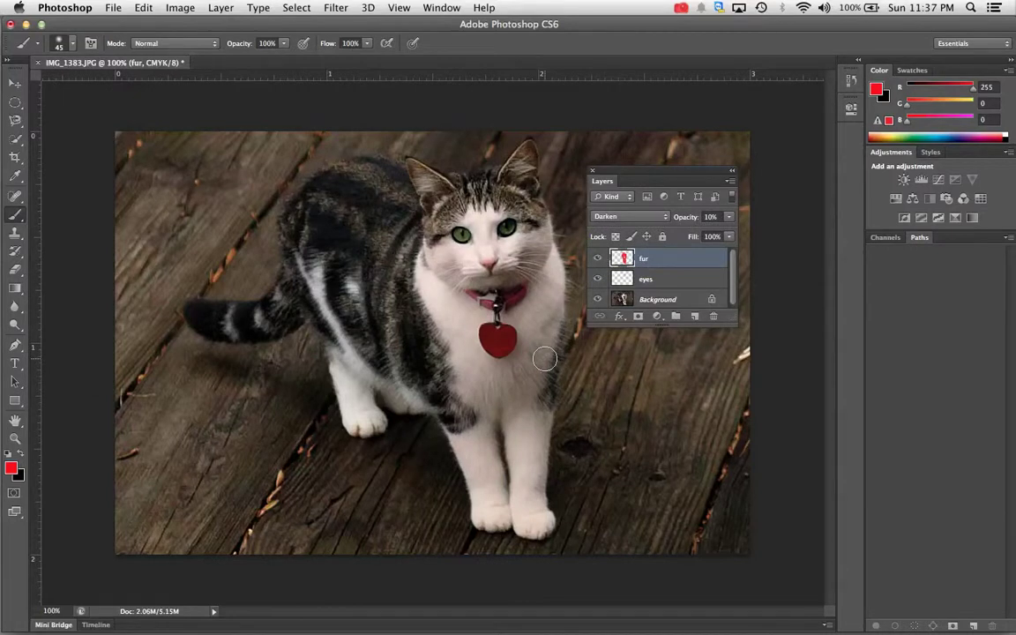
left_click(598, 300)
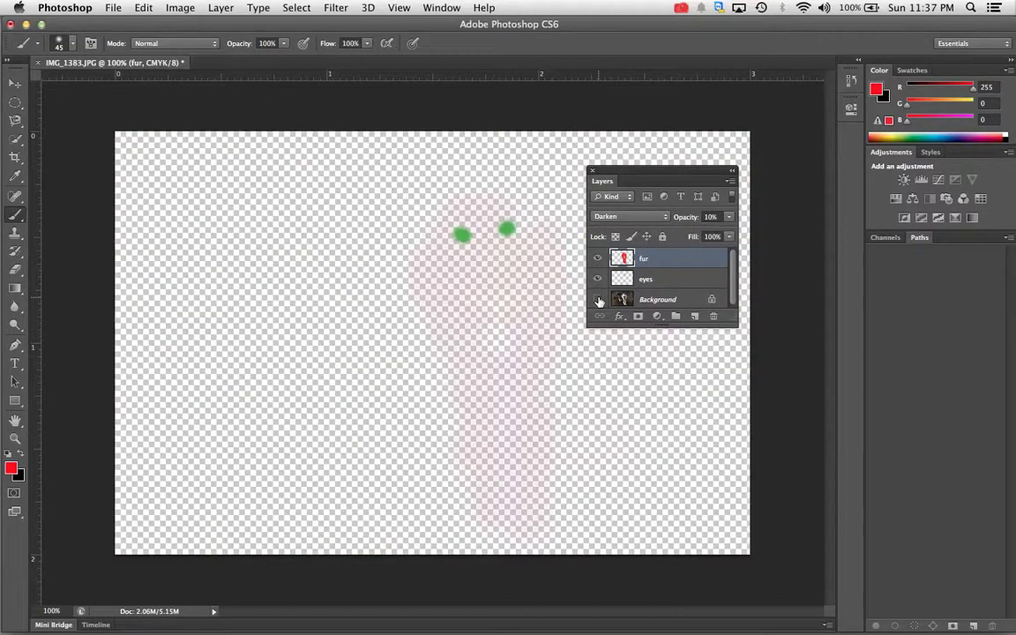
left_click(599, 299)
Inspect the fur paint at 100% opacity with the Background hidden, and set the fur layer's opacity to 17%
left_click(728, 218)
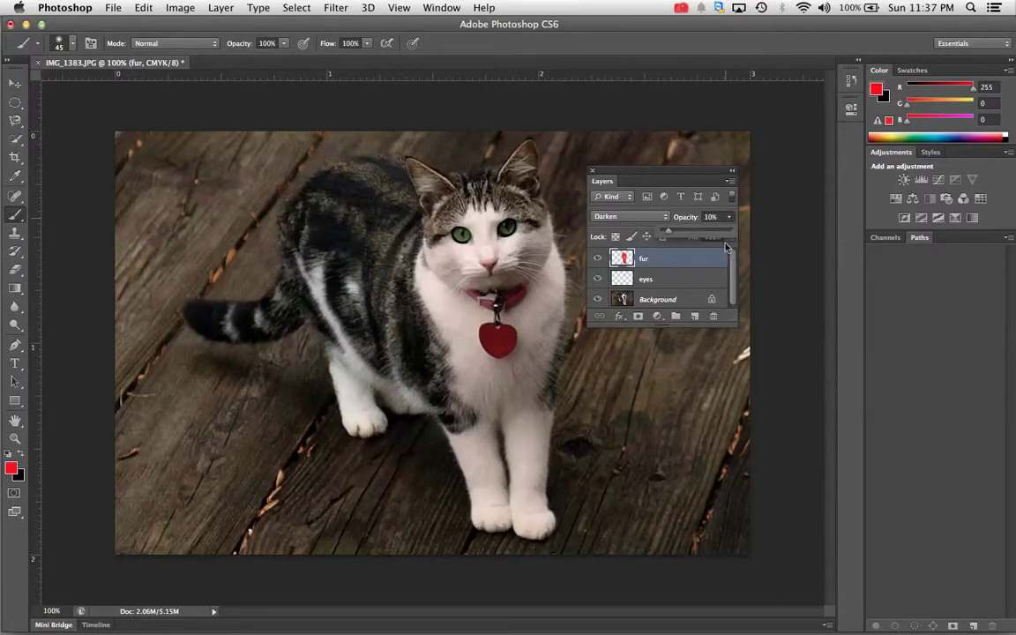
left_click(598, 300)
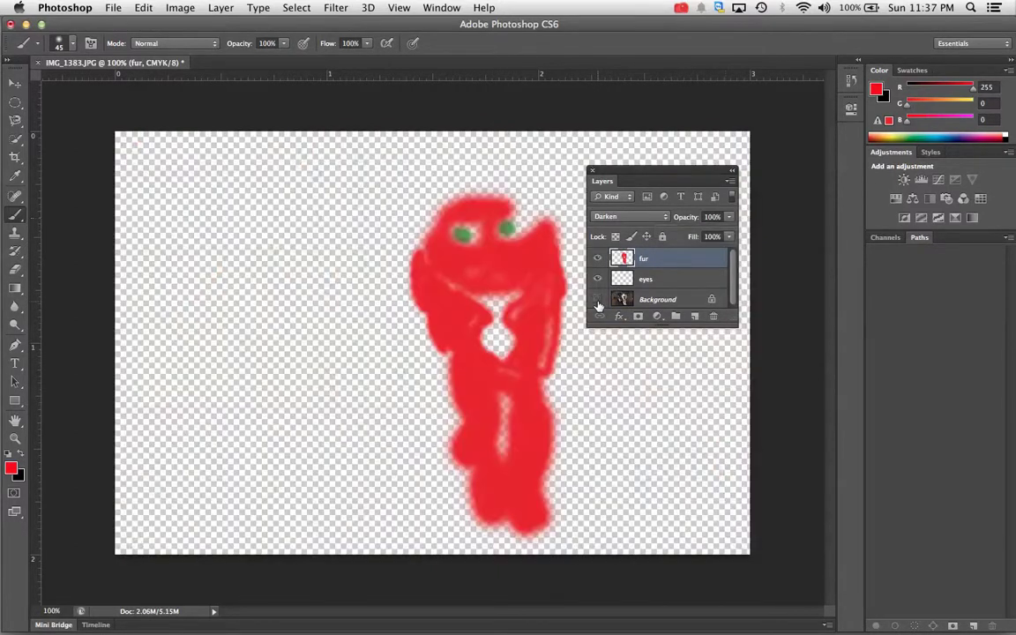
left_click(598, 301)
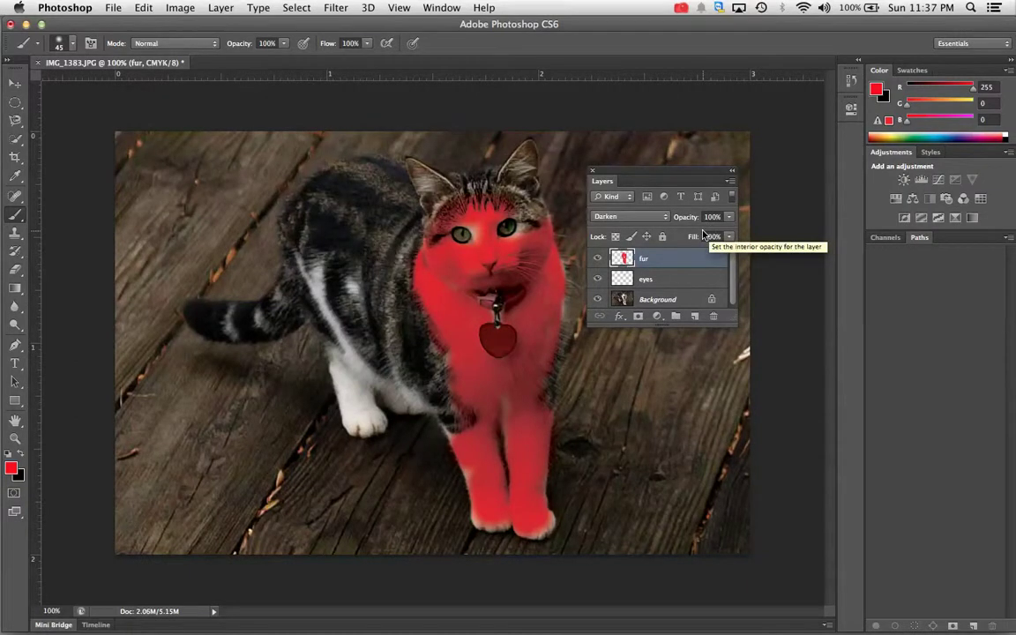
left_click(728, 219)
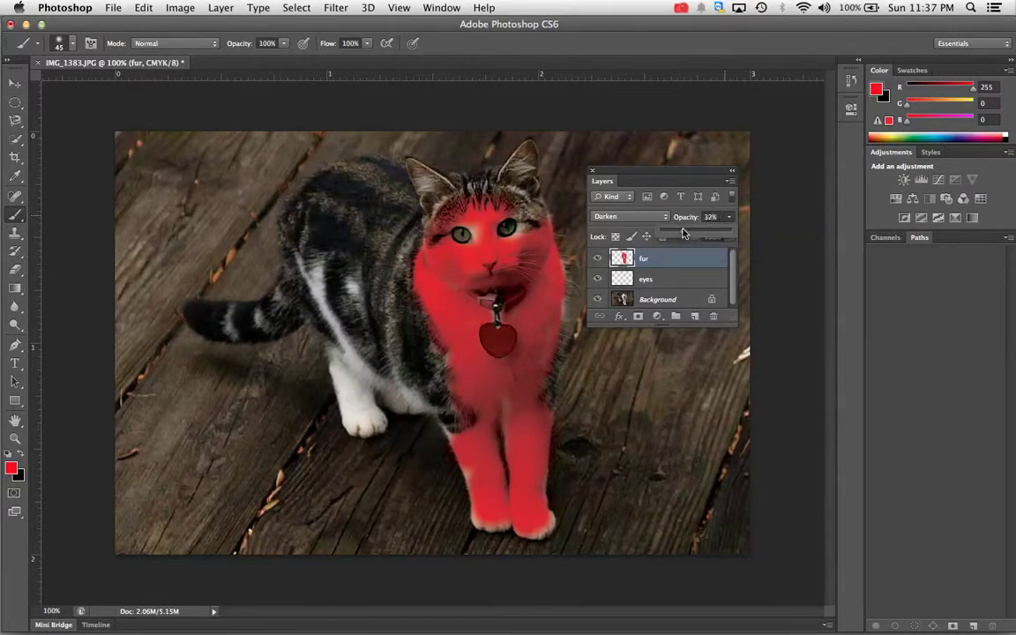
left_click_drag(689, 233, 675, 233)
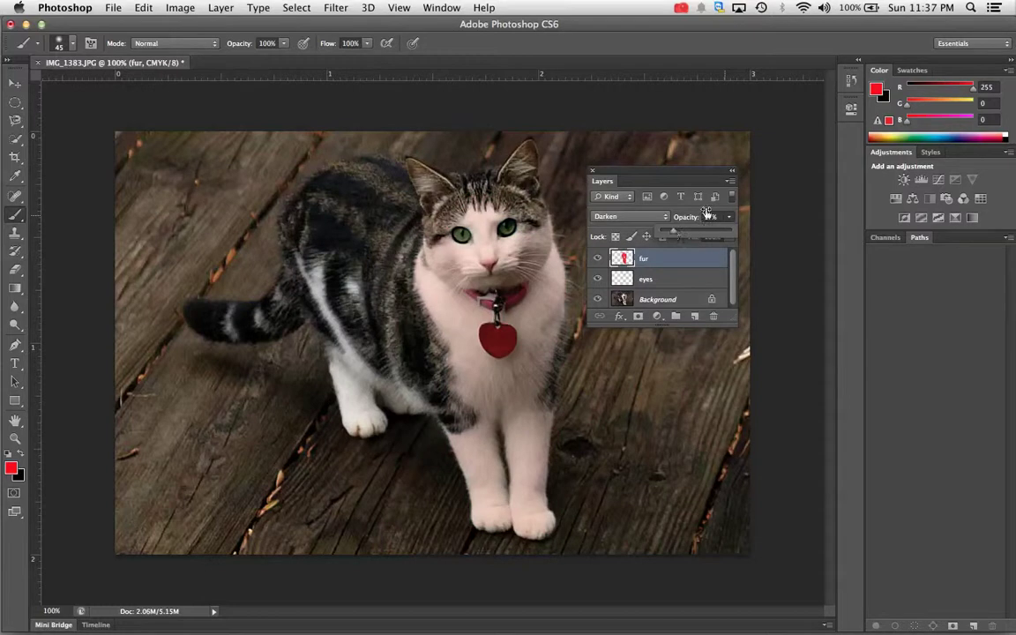
Duplicate the fur layer as "fur copy" and toggle the copy's visibility to compare the strength of the tint
left_click(731, 184)
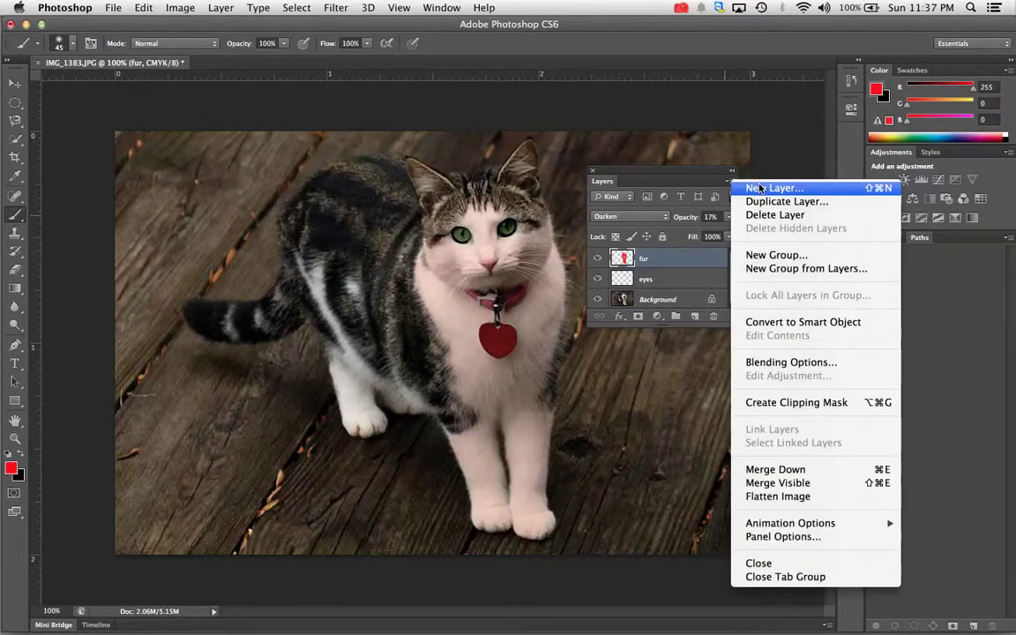
left_click(686, 282)
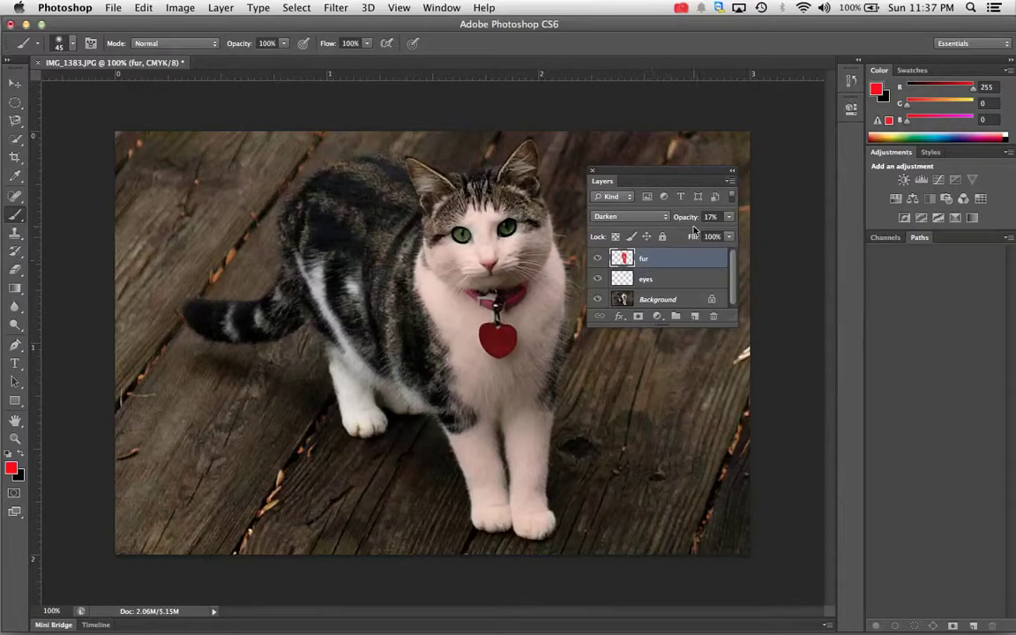
left_click(730, 181)
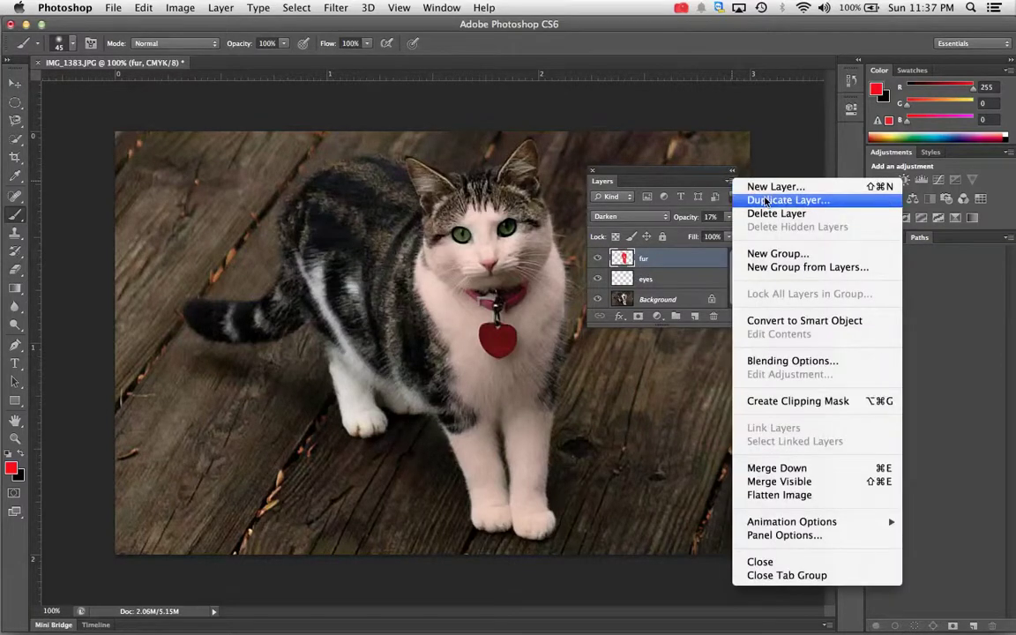
left_click(766, 201)
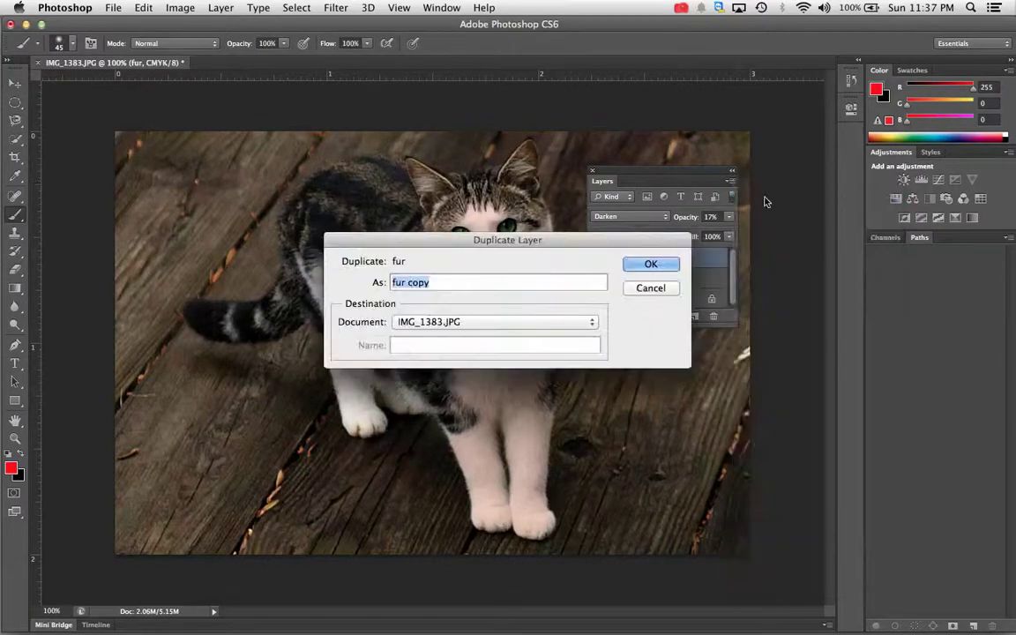
left_click(653, 265)
left_click(599, 260)
left_click(599, 260)
left_click(599, 259)
left_click(599, 259)
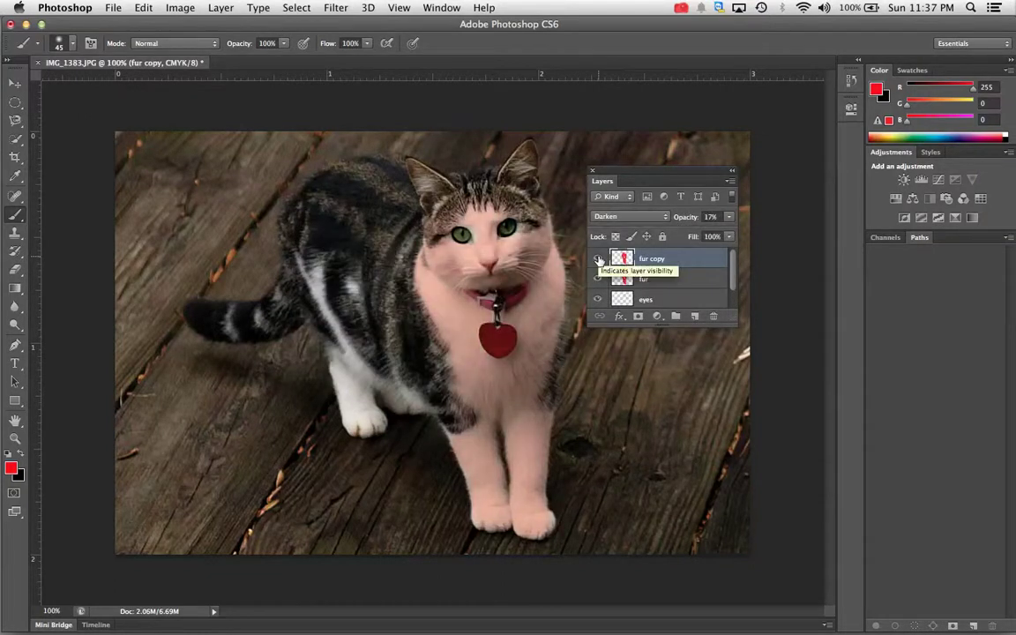
left_click(599, 259)
left_click(599, 260)
Try the Overlay, Hard Light and Exclusion blending modes on the fur copy layer
left_click(625, 216)
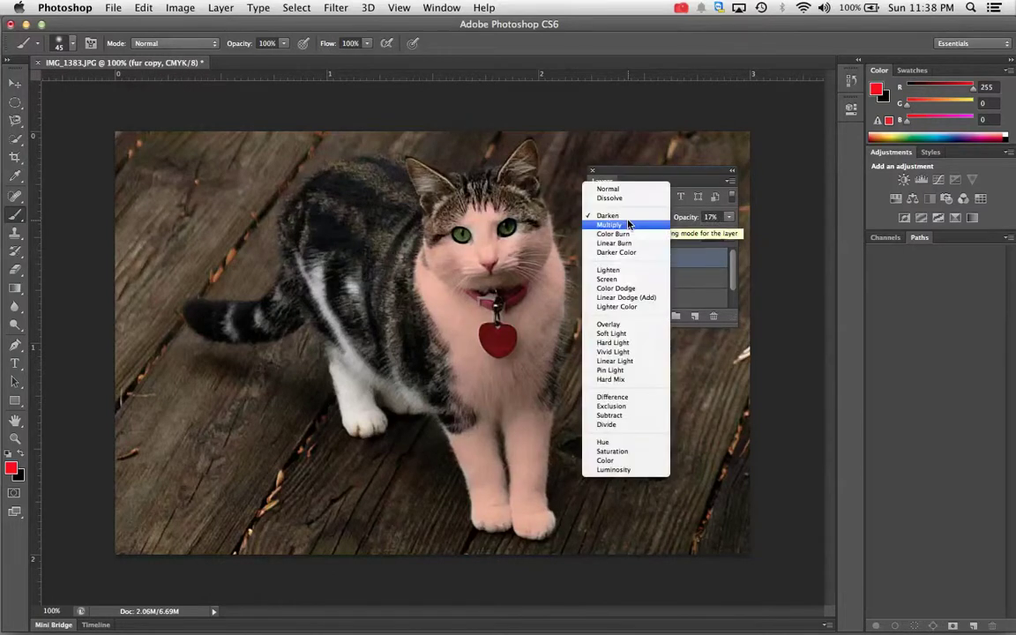
left_click(619, 325)
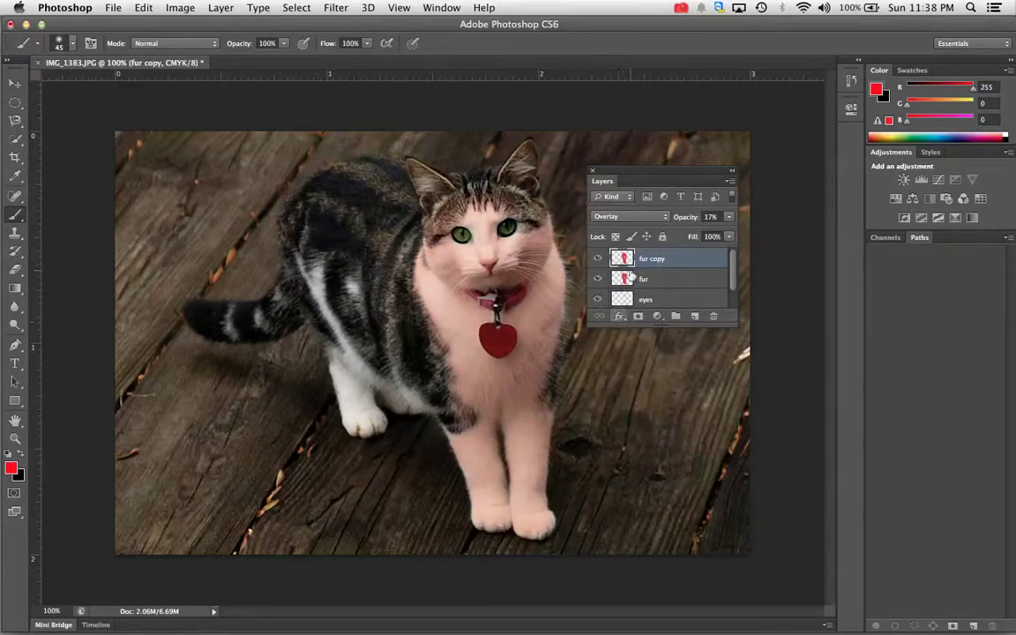
left_click(630, 217)
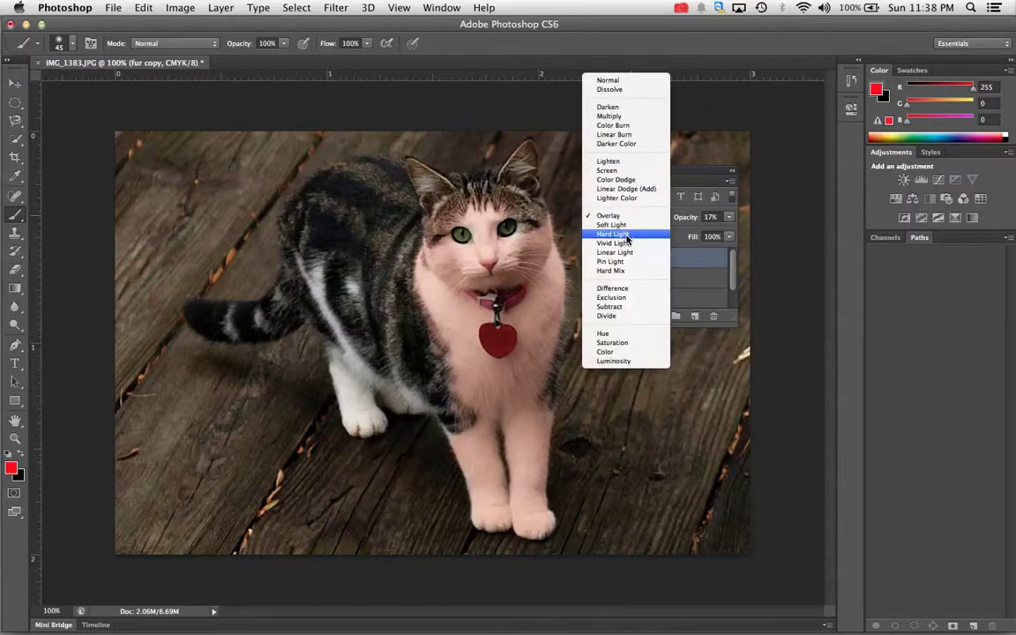
left_click(628, 233)
left_click(632, 215)
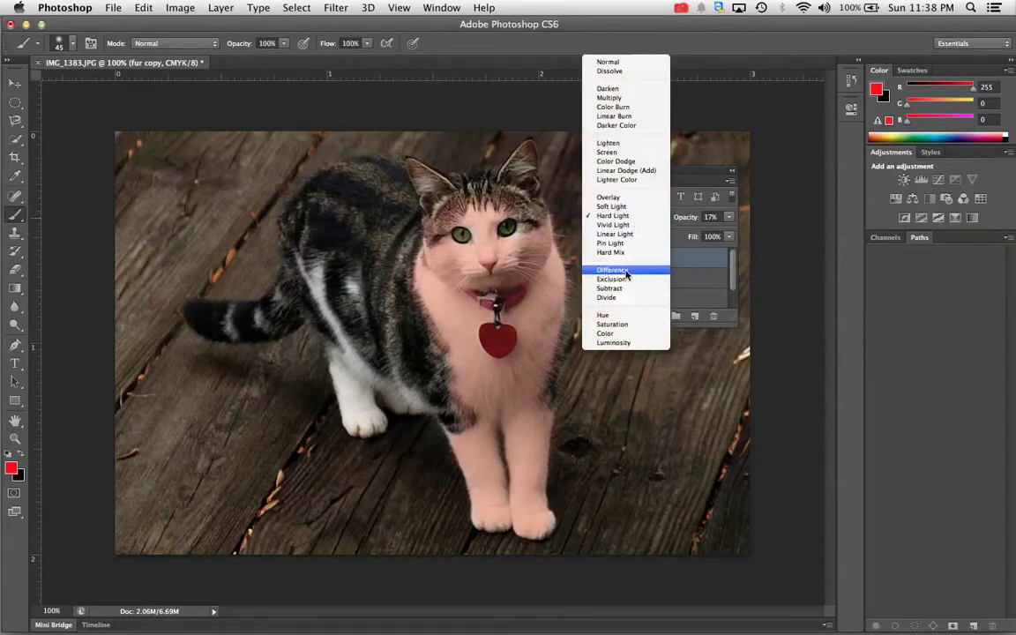
left_click(625, 280)
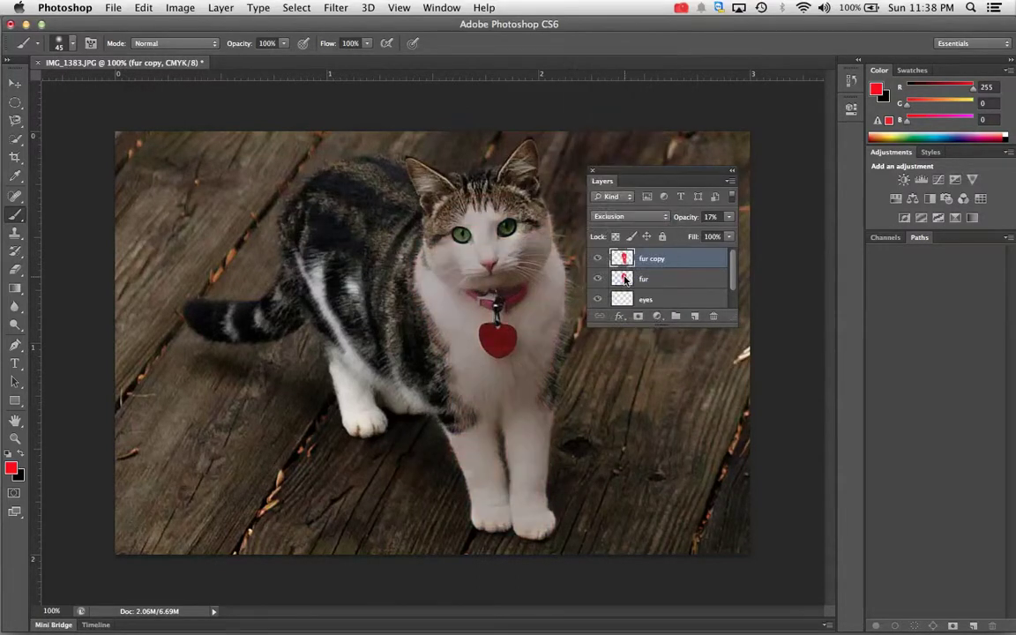
Compare Subtract with Exclusion on the fur copy layer, keep Subtract, and toggle the layer's visibility to check the effect
left_click(629, 216)
left_click(628, 225)
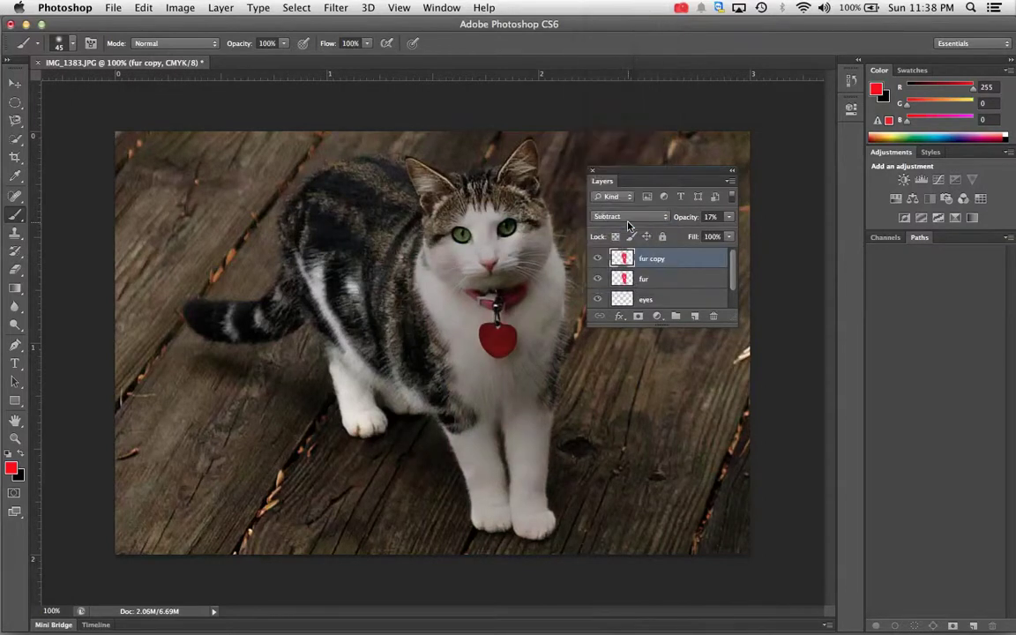
left_click(628, 219)
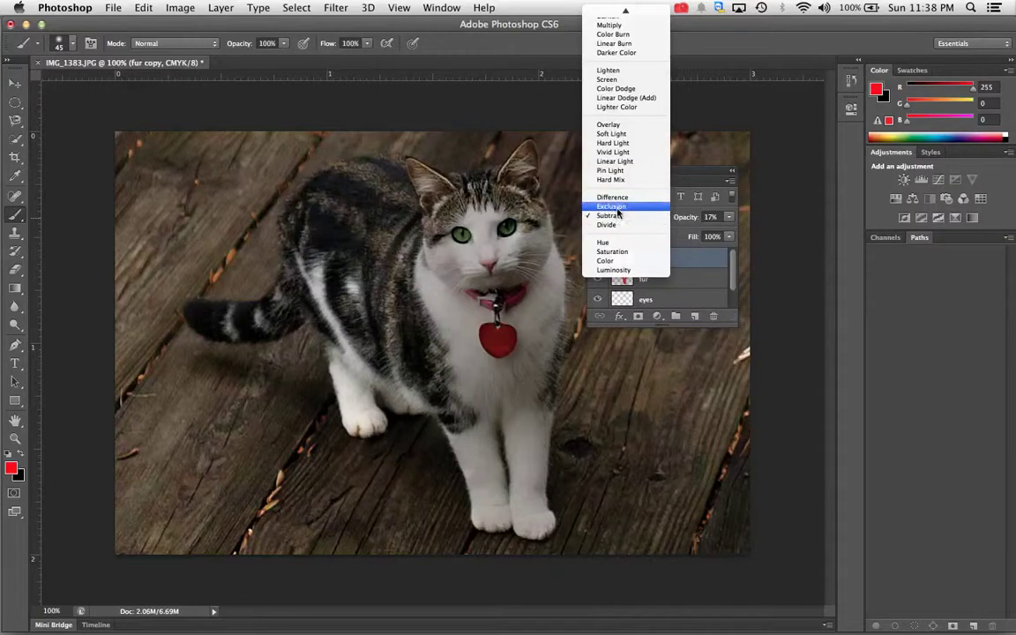
left_click(613, 206)
left_click(621, 217)
left_click(613, 227)
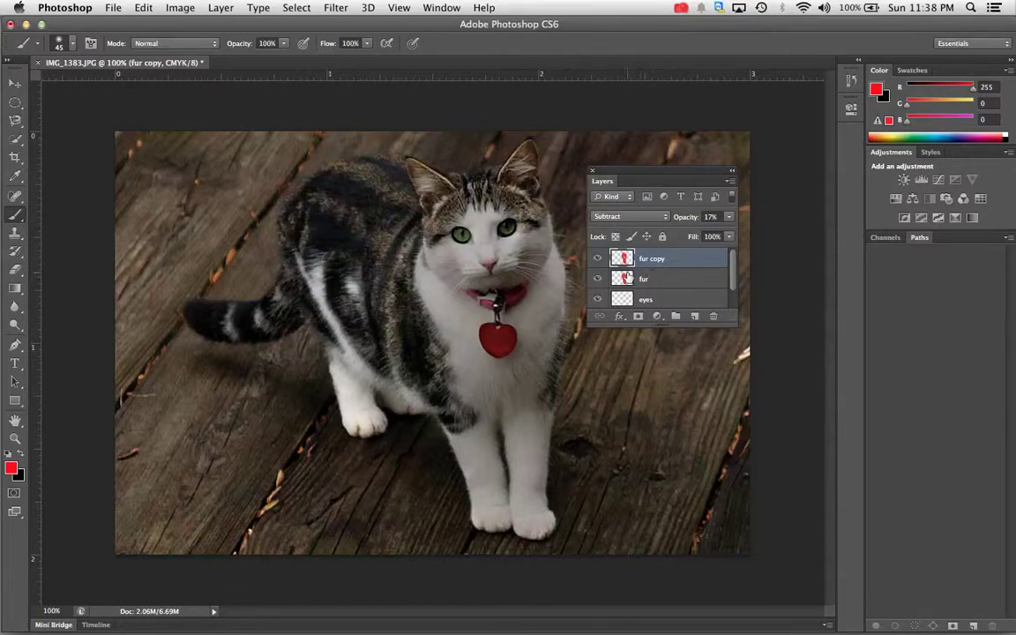
left_click(599, 258)
left_click(599, 258)
Enlarge the layer list until all layers down to the Background show, and select the Brush tool
left_click_drag(736, 316, 731, 439)
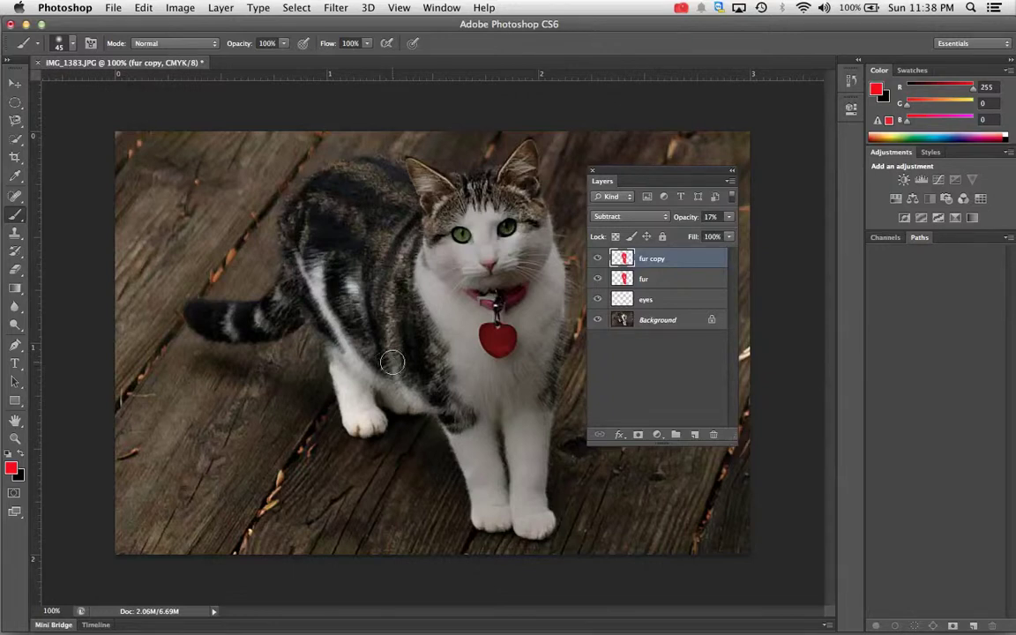
left_click(15, 212)
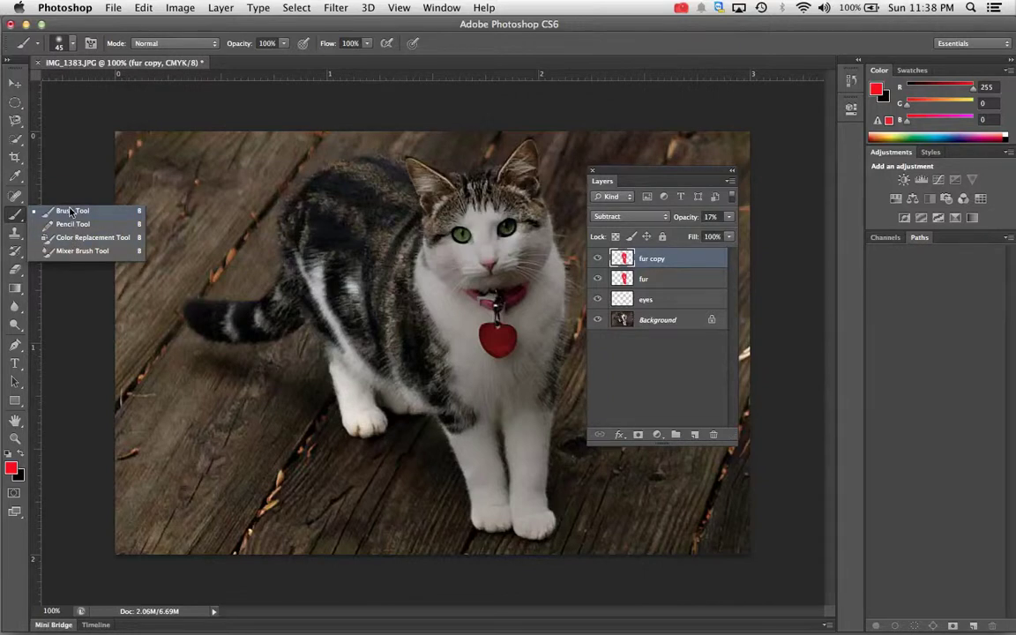
left_click(71, 212)
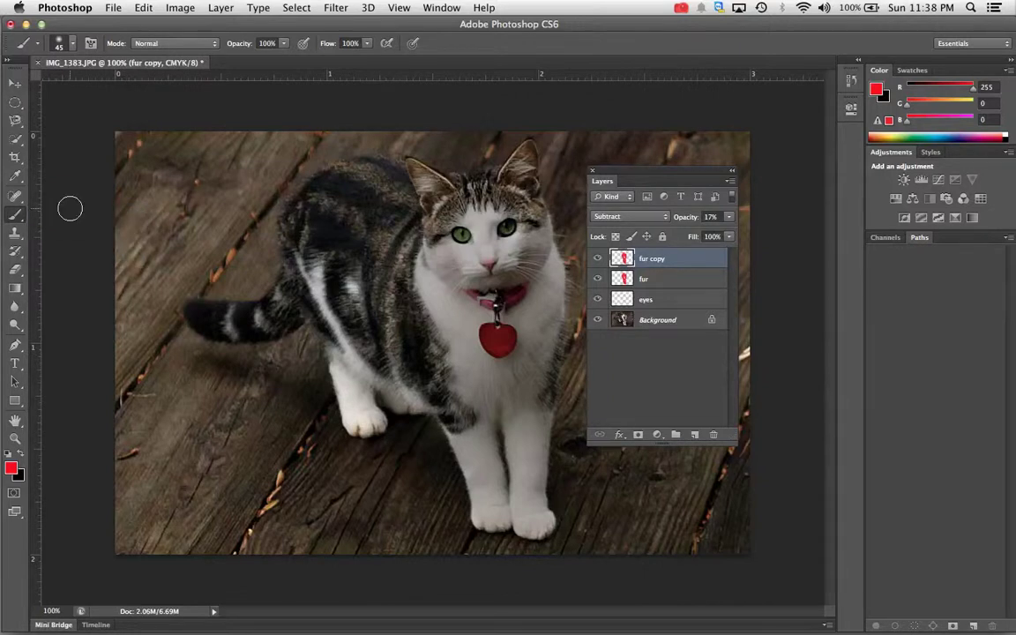